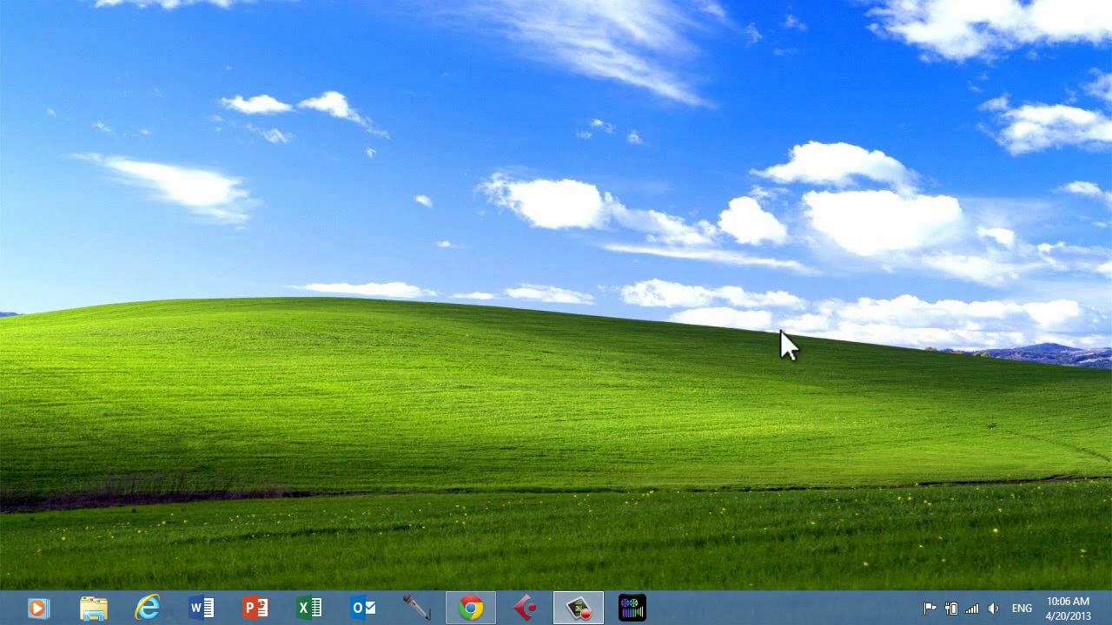
# Step: Restore Chrome and scroll the OpenDNS benefits page listing 208.67.222.222 and 208.67.220.220
pyautogui.click(469, 607)
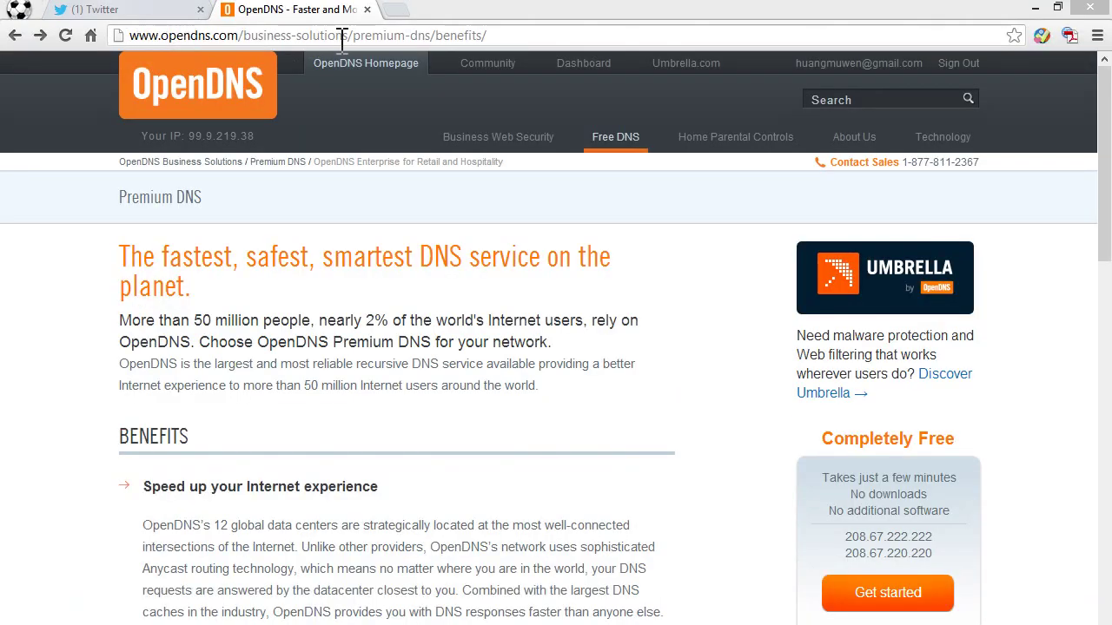
pyautogui.click(457, 13)
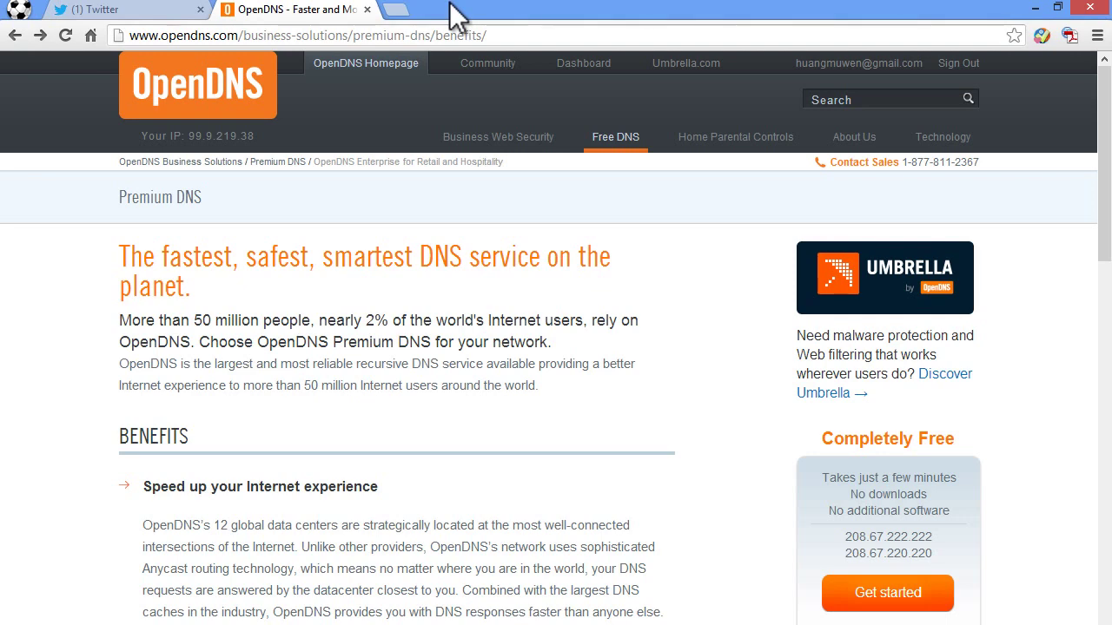
pyautogui.scroll(-4, 211, 213)
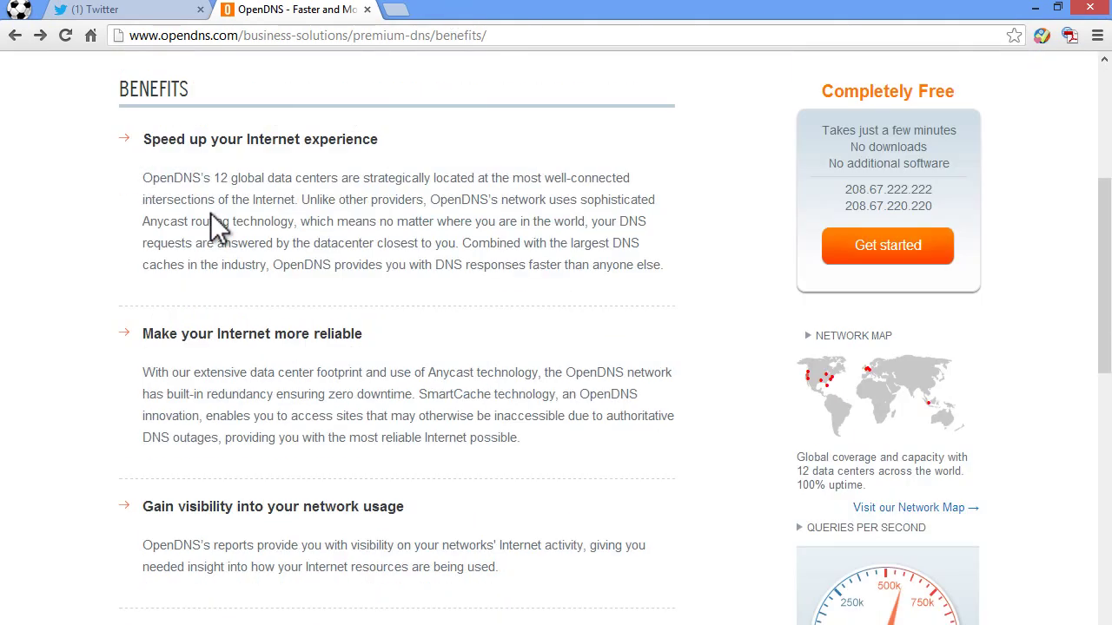
pyautogui.scroll(4, 210, 214)
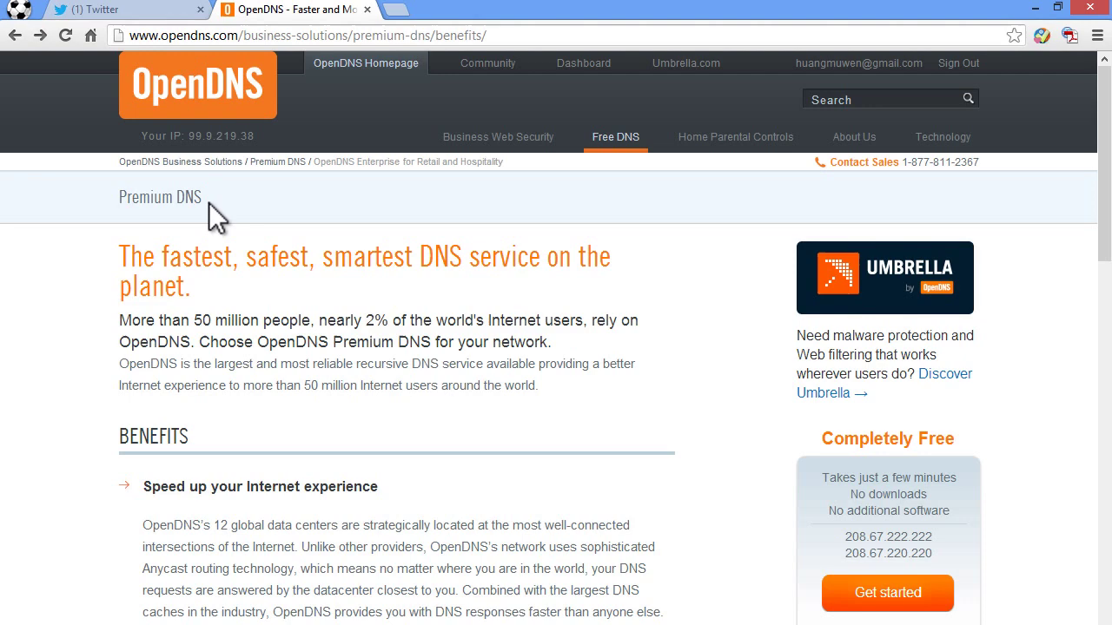
pyautogui.scroll(-3, 364, 358)
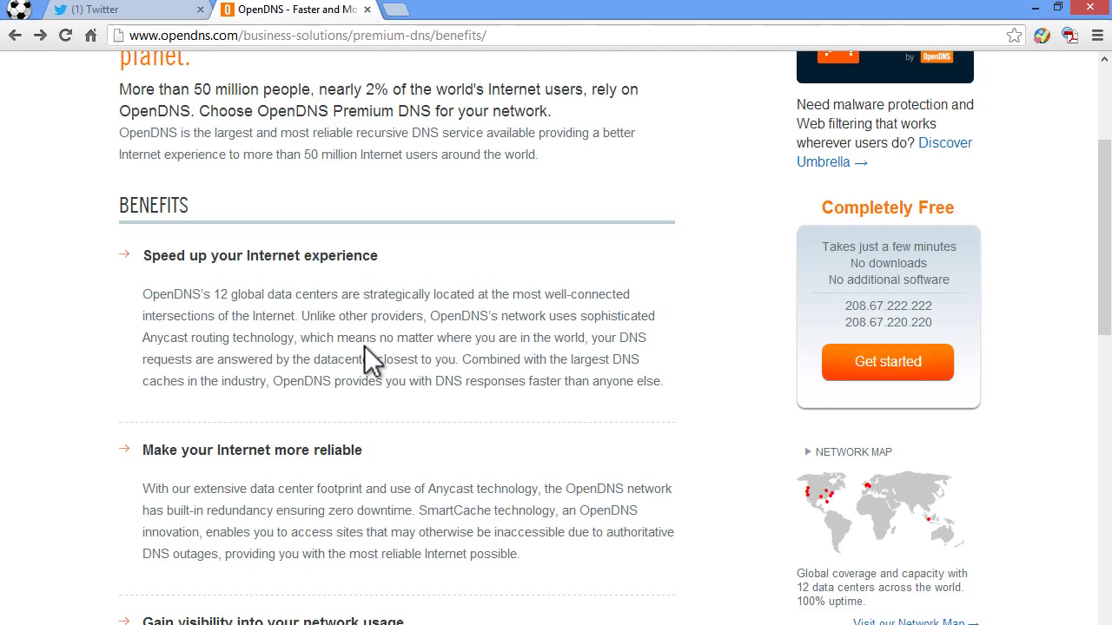
pyautogui.scroll(-3, 369, 359)
pyautogui.scroll(3, 369, 358)
pyautogui.scroll(-2, 369, 359)
pyautogui.scroll(2, 369, 359)
pyautogui.scroll(-3, 369, 359)
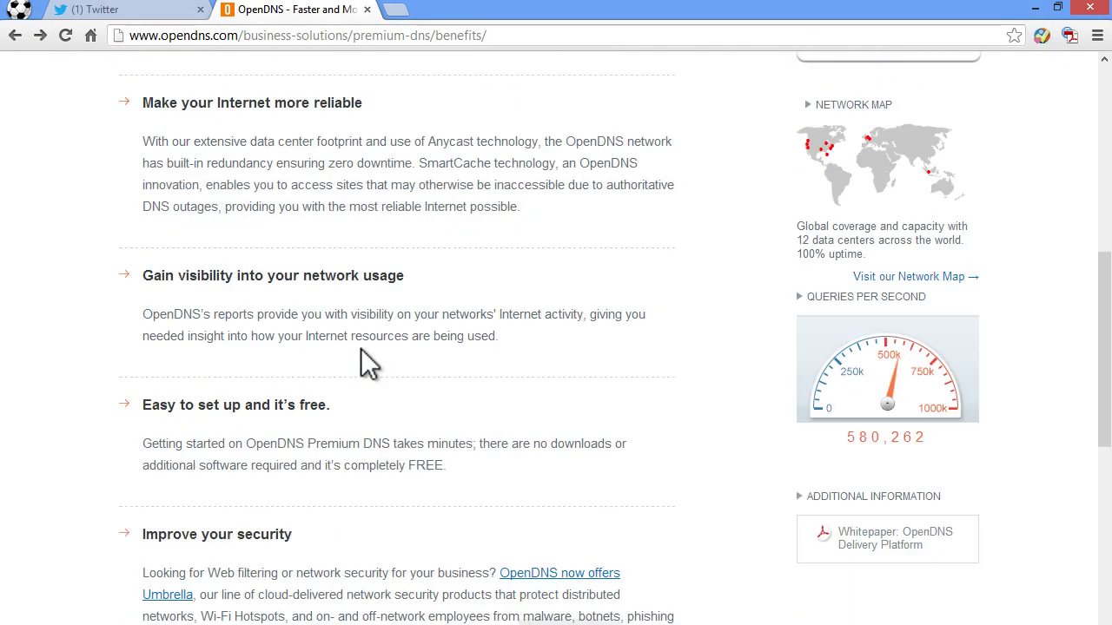
pyautogui.scroll(2, 369, 359)
pyautogui.scroll(5, 360, 349)
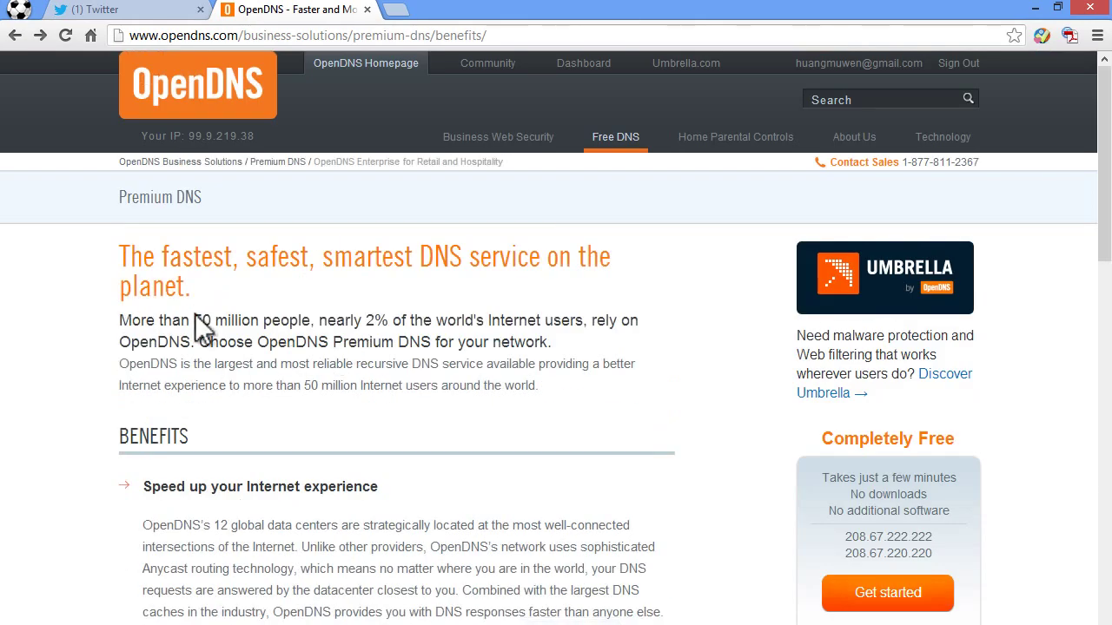
pyautogui.scroll(-5, 226, 329)
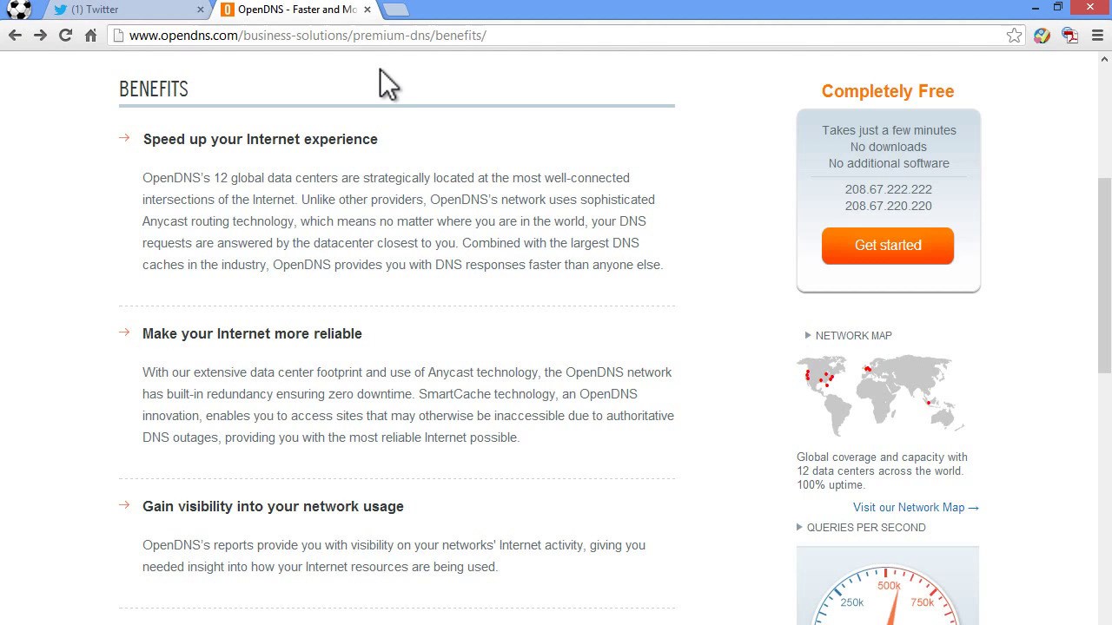
# Step: Load google.com in a new tab by entering 'go' in the address bar
pyautogui.click(409, 8)
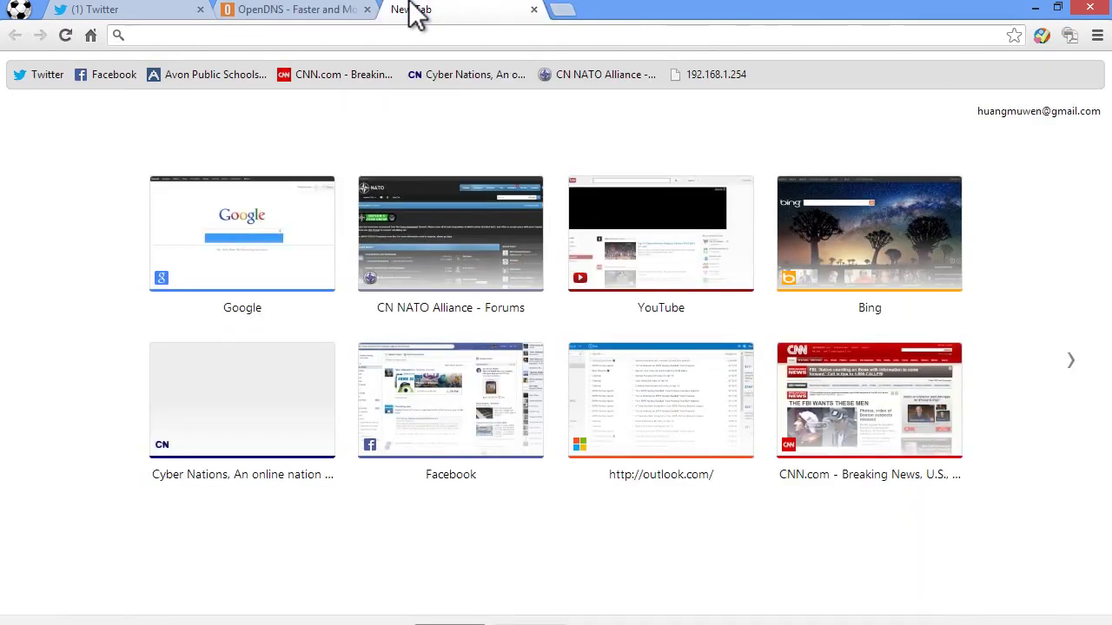
pyautogui.write('go')
pyautogui.press('Return')
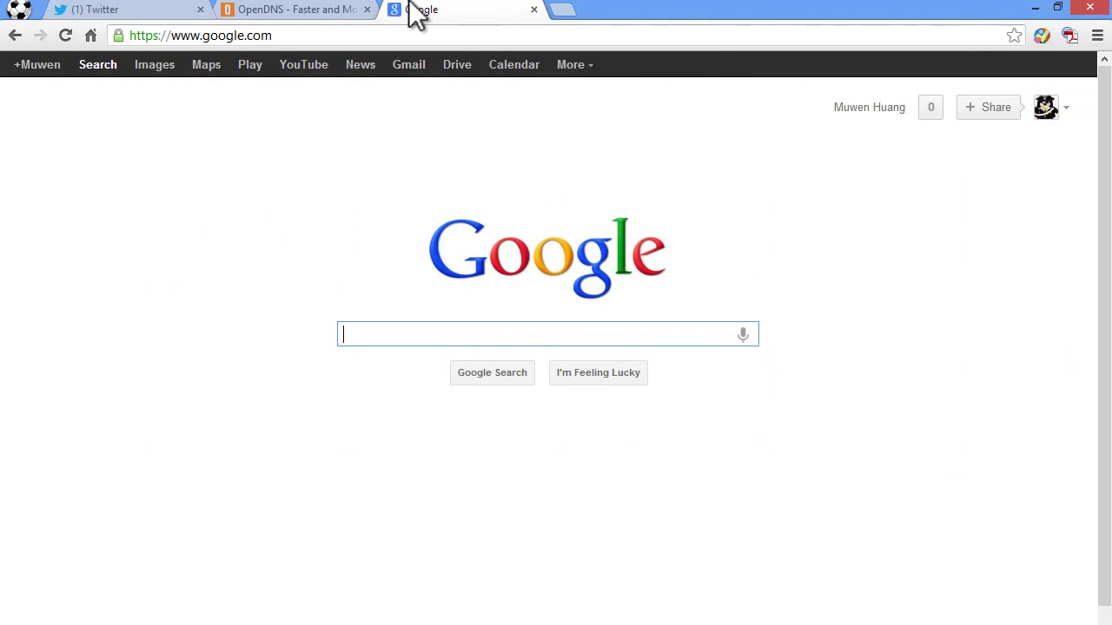
# Step: Flip between the Google and OpenDNS tabs, open and close an extra tab, ending on OpenDNS
pyautogui.click(265, 10)
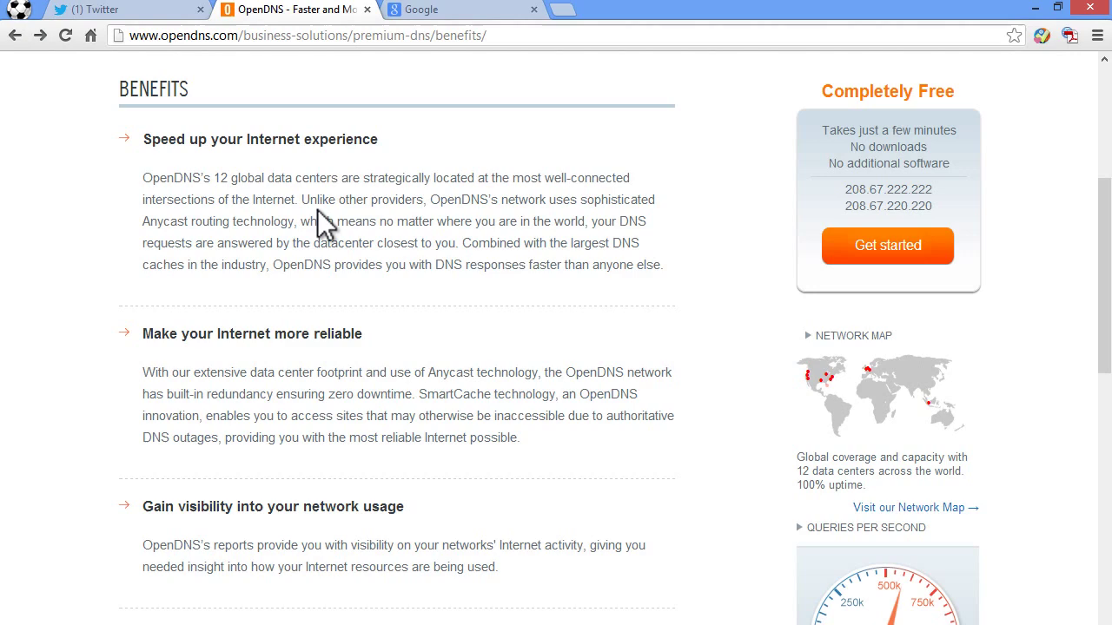
pyautogui.click(418, 10)
pyautogui.click(294, 12)
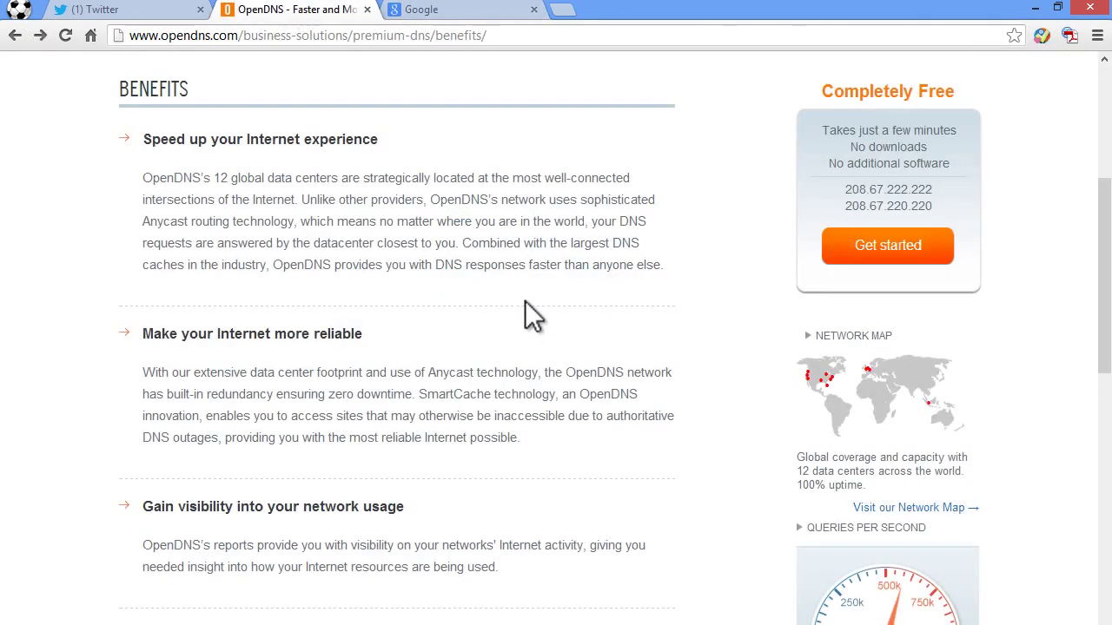
pyautogui.click(491, 10)
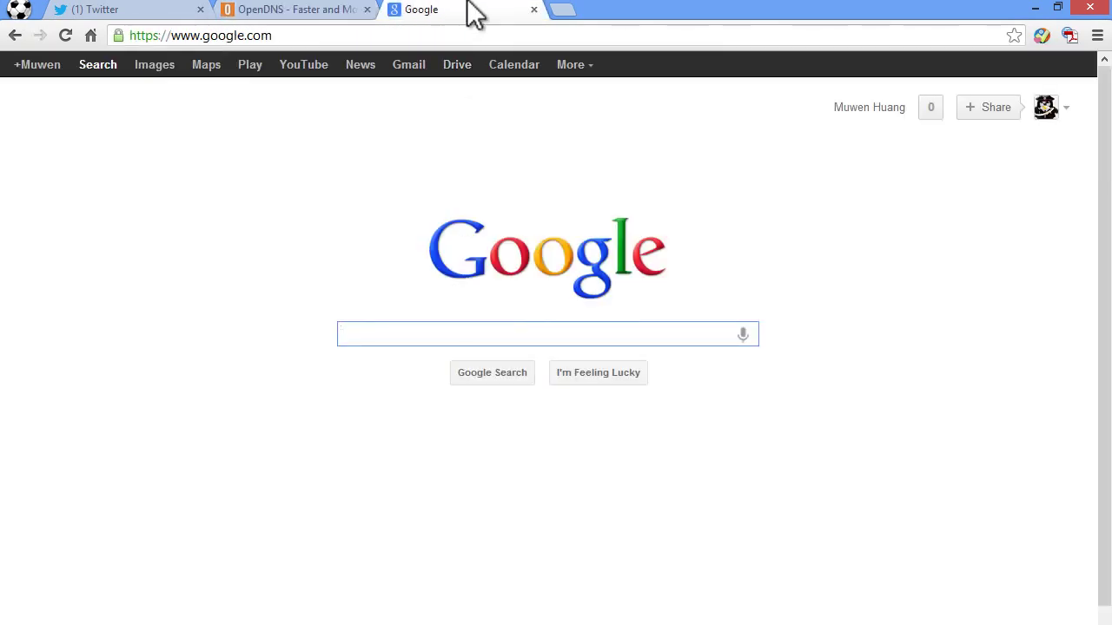
pyautogui.click(564, 10)
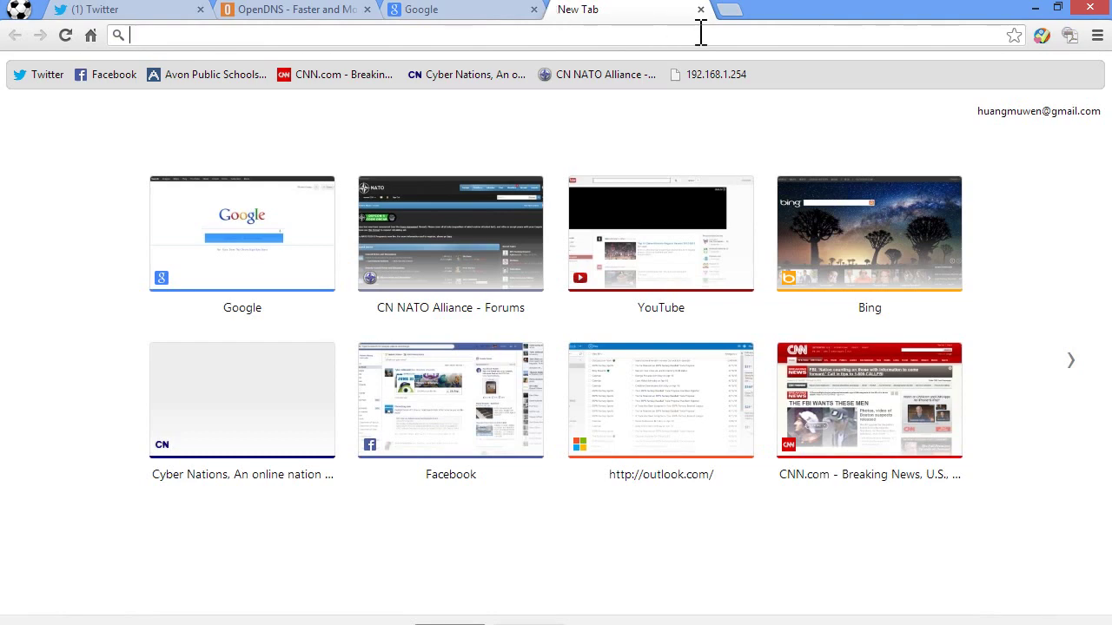
pyautogui.click(700, 10)
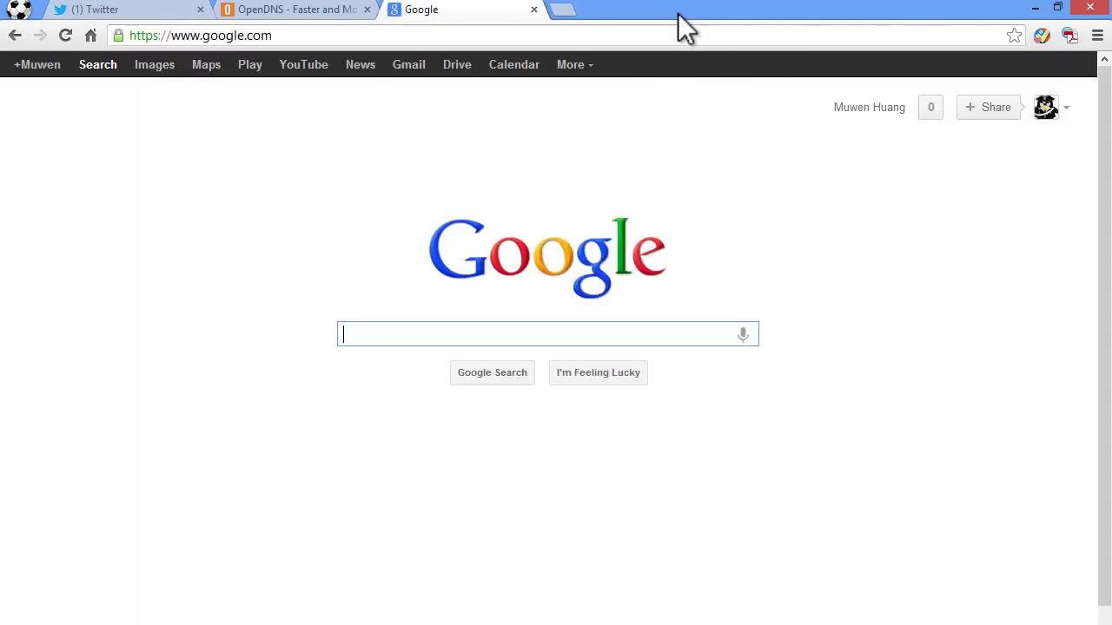
pyautogui.click(332, 10)
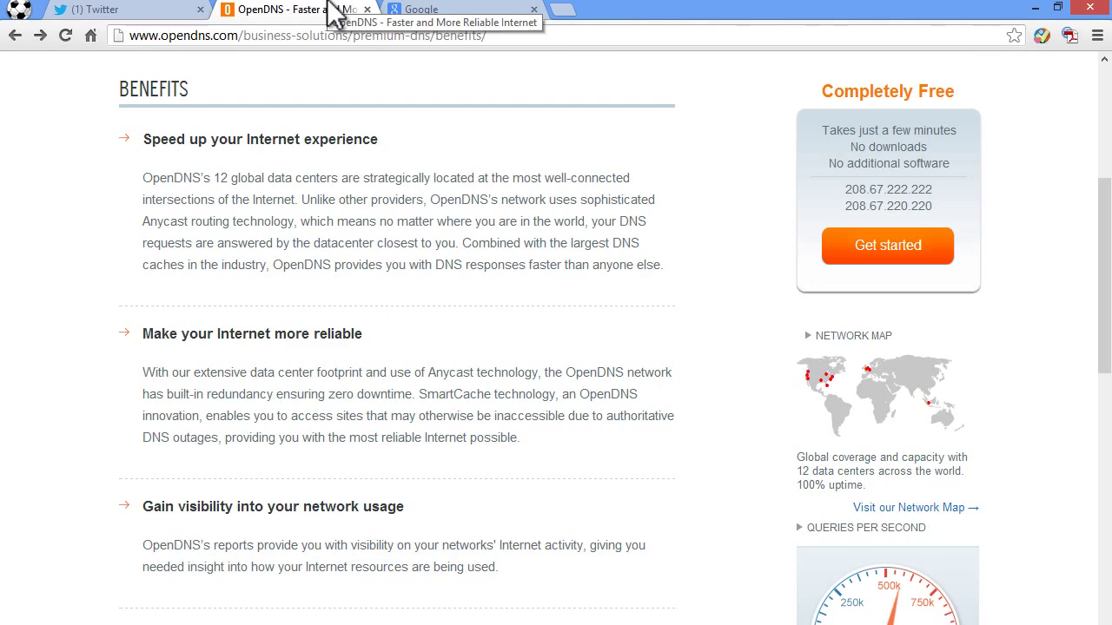
pyautogui.scroll(5, 241, 157)
pyautogui.scroll(-3, 252, 214)
pyautogui.scroll(1, 268, 228)
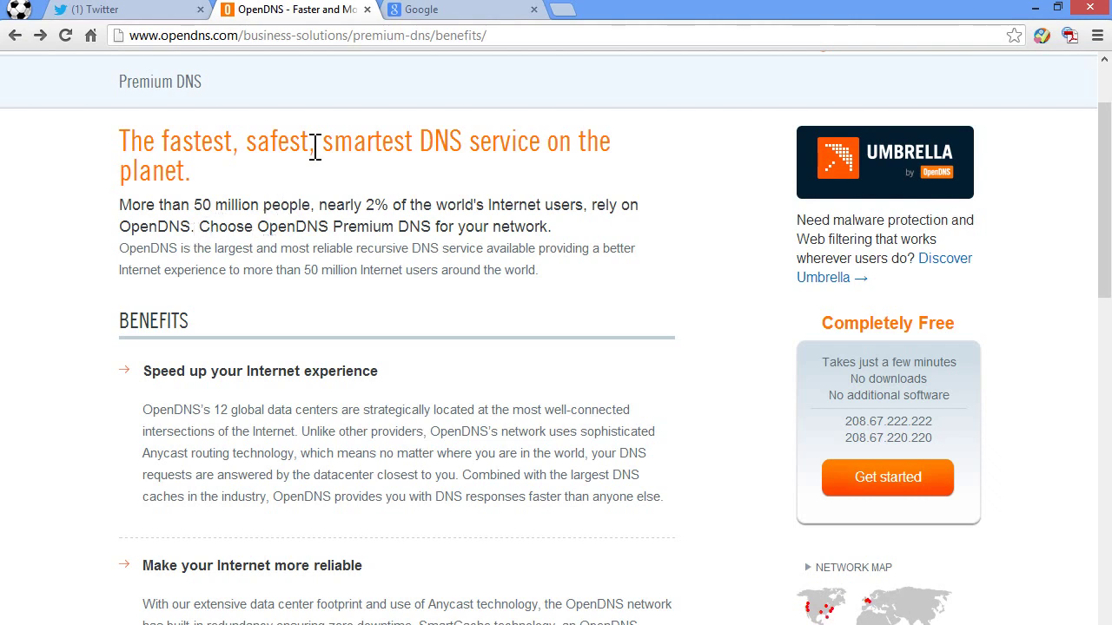
pyautogui.click(433, 9)
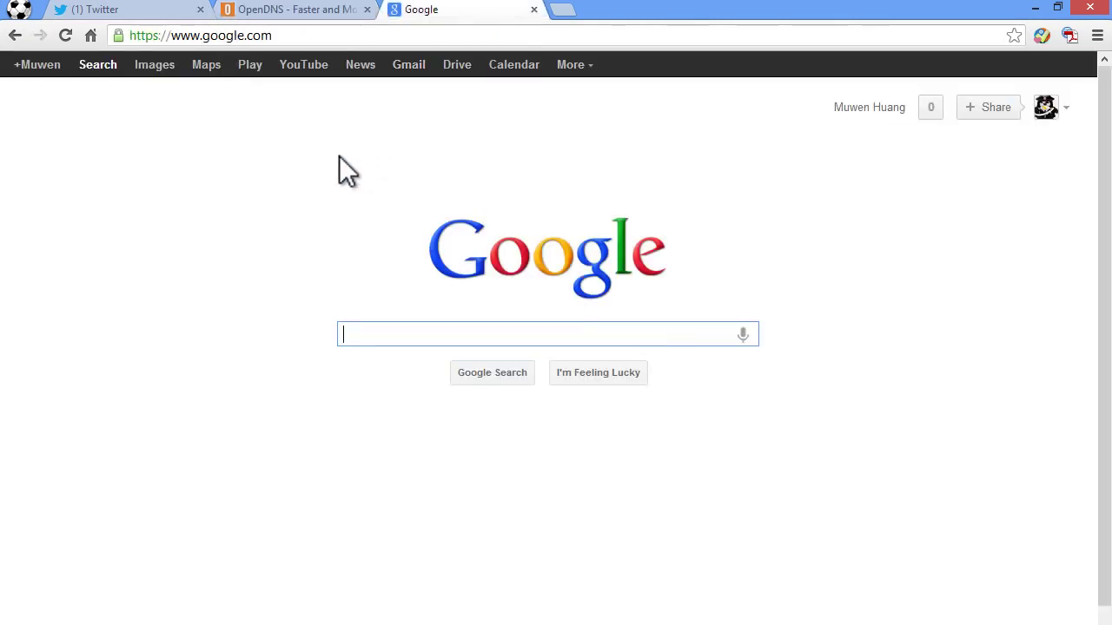
pyautogui.click(281, 9)
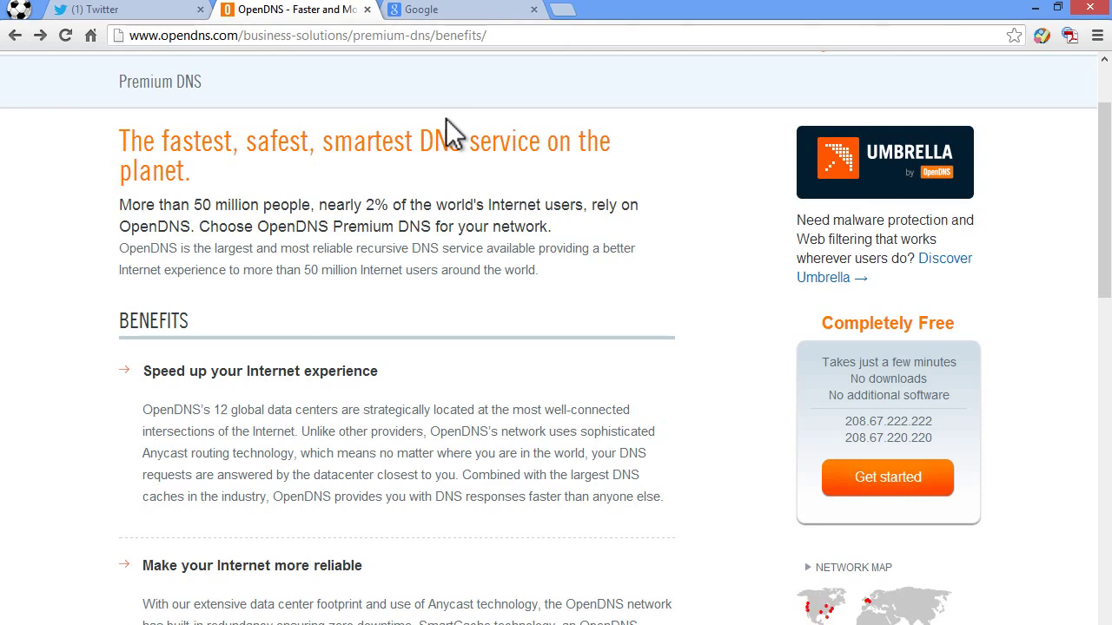
pyautogui.scroll(2, 446, 119)
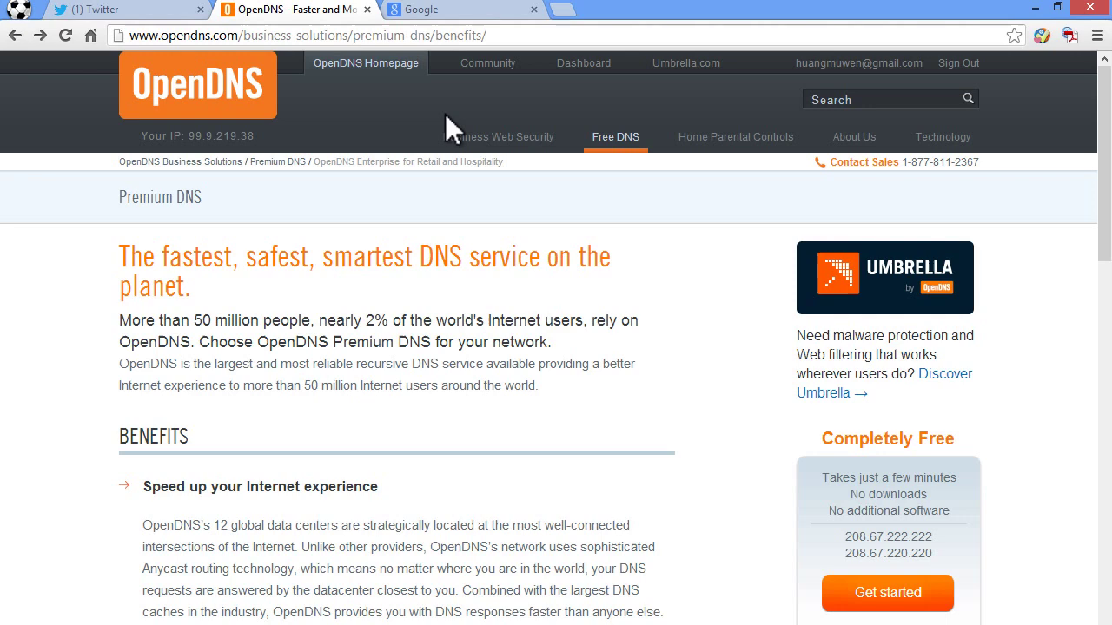
pyautogui.scroll(-2, 445, 119)
pyautogui.scroll(2, 446, 119)
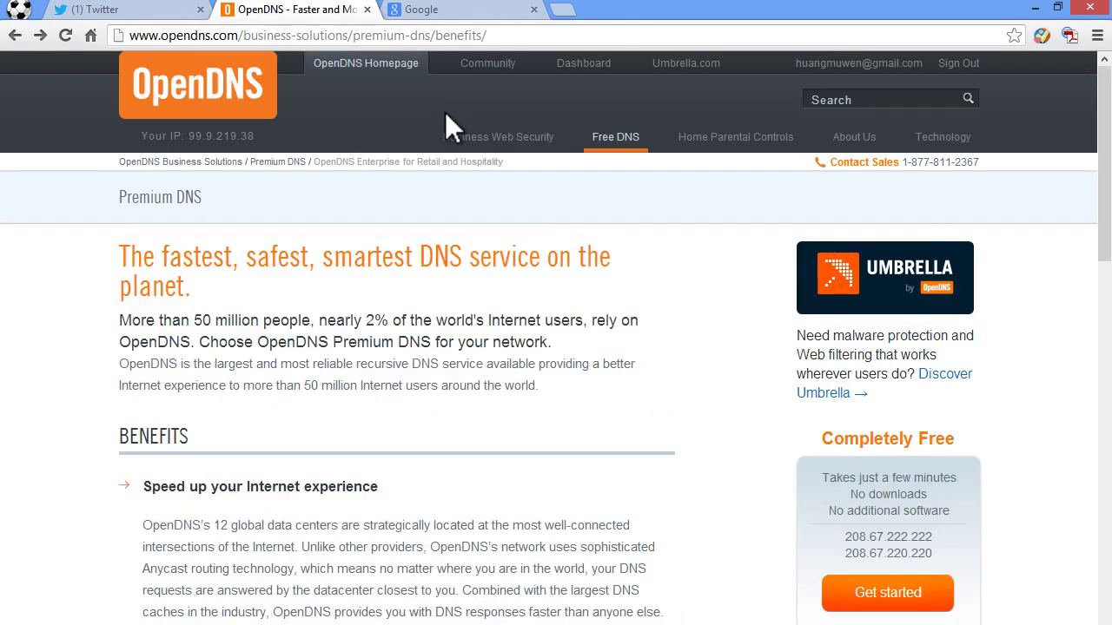
pyautogui.scroll(-1, 459, 372)
pyautogui.scroll(1, 447, 314)
pyautogui.click(484, 13)
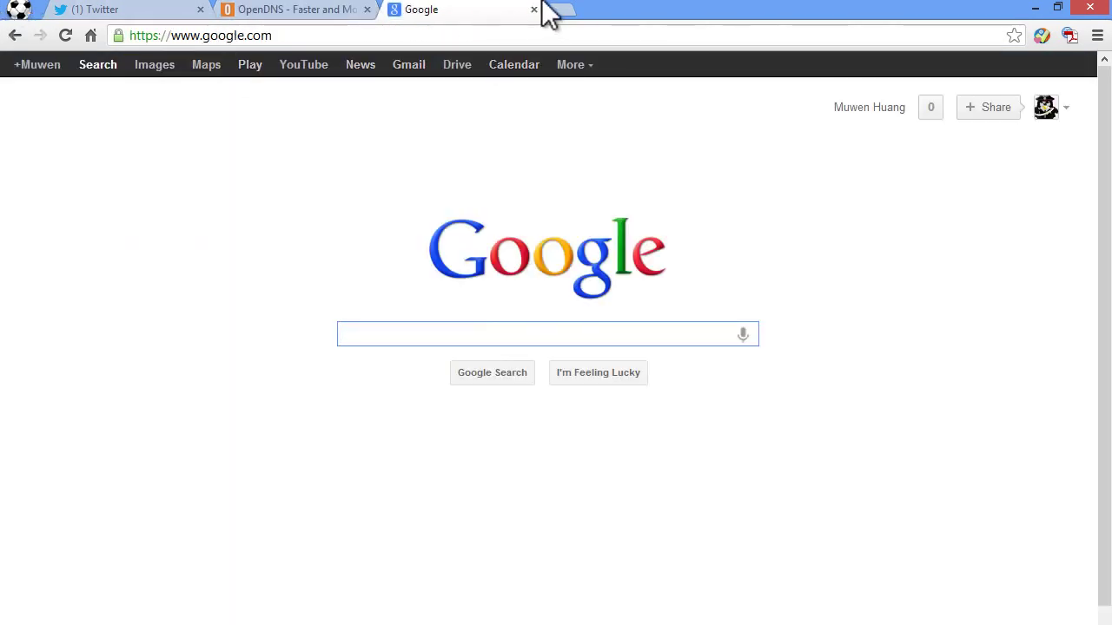
pyautogui.click(278, 11)
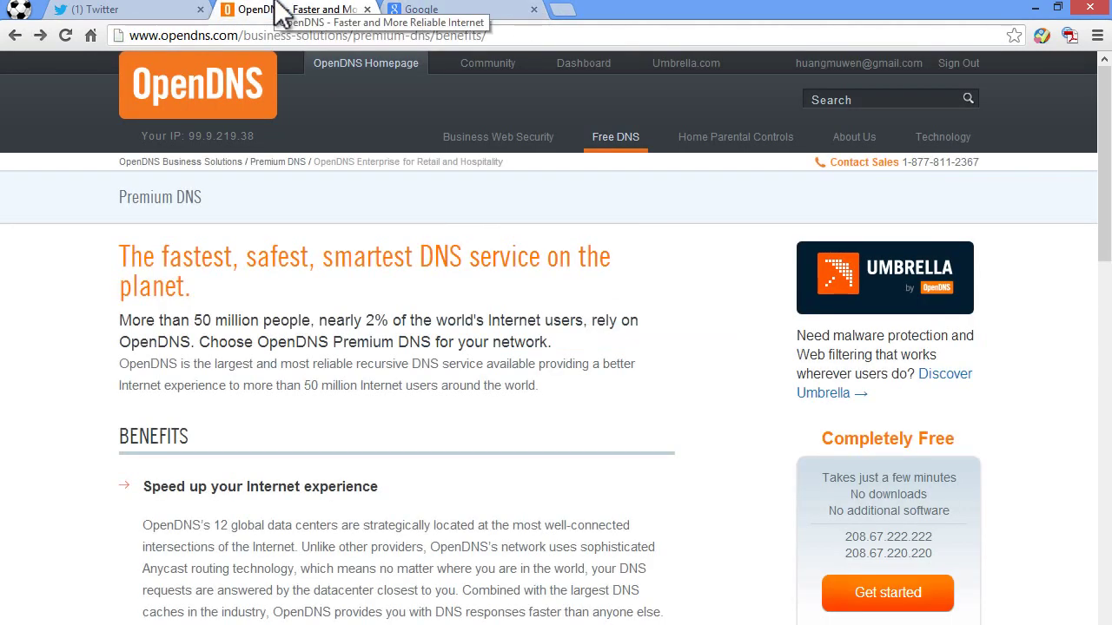
pyautogui.scroll(-1, 260, 271)
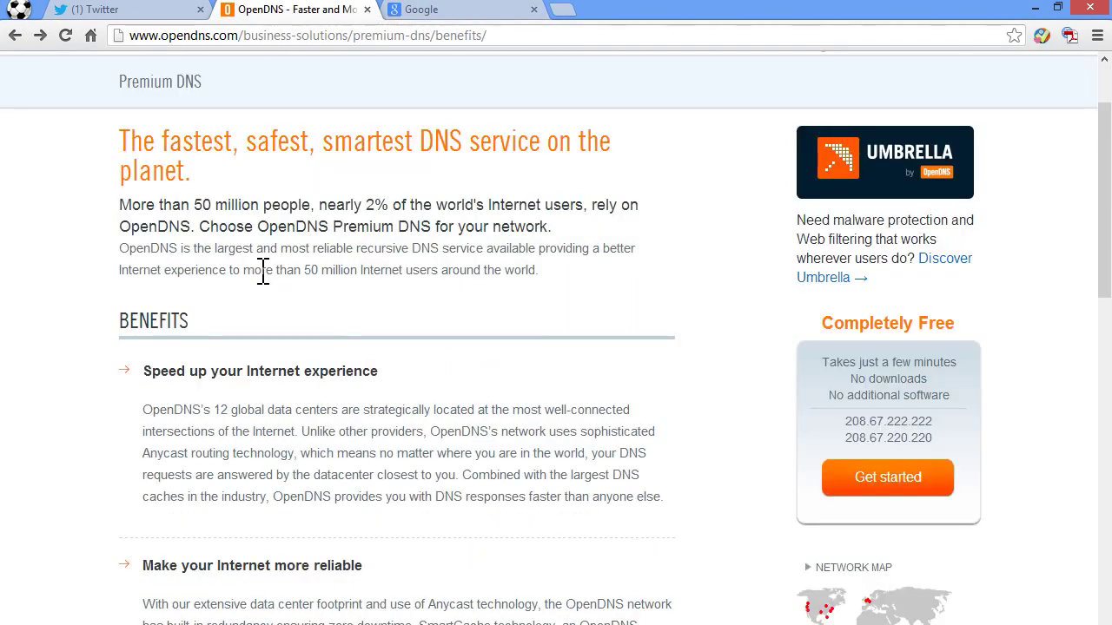
pyautogui.scroll(1, 243, 275)
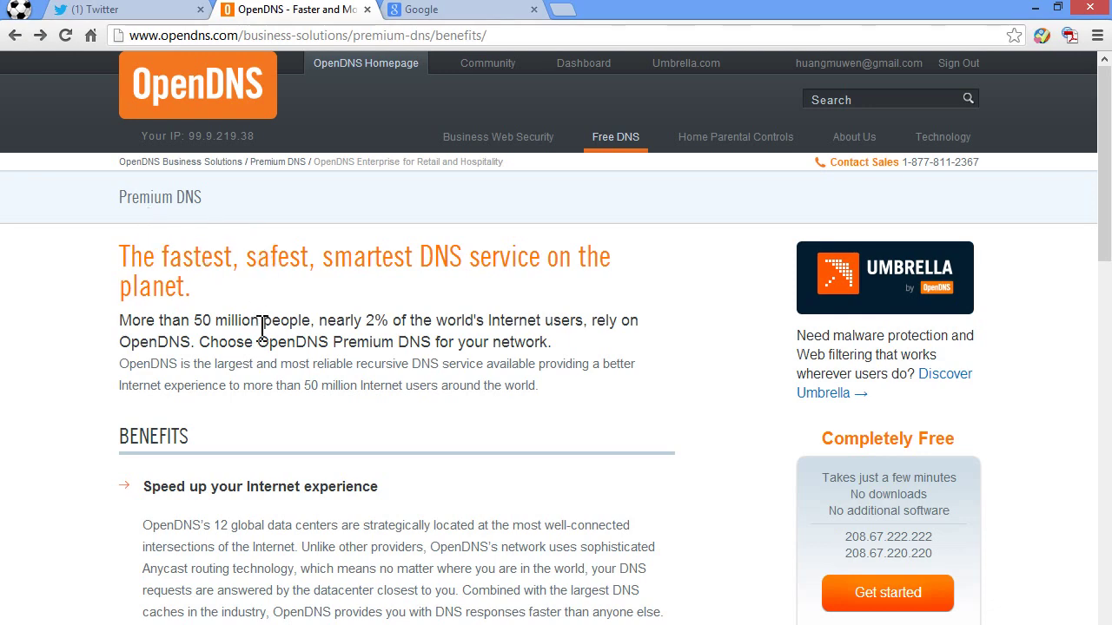
pyautogui.scroll(-1, 271, 321)
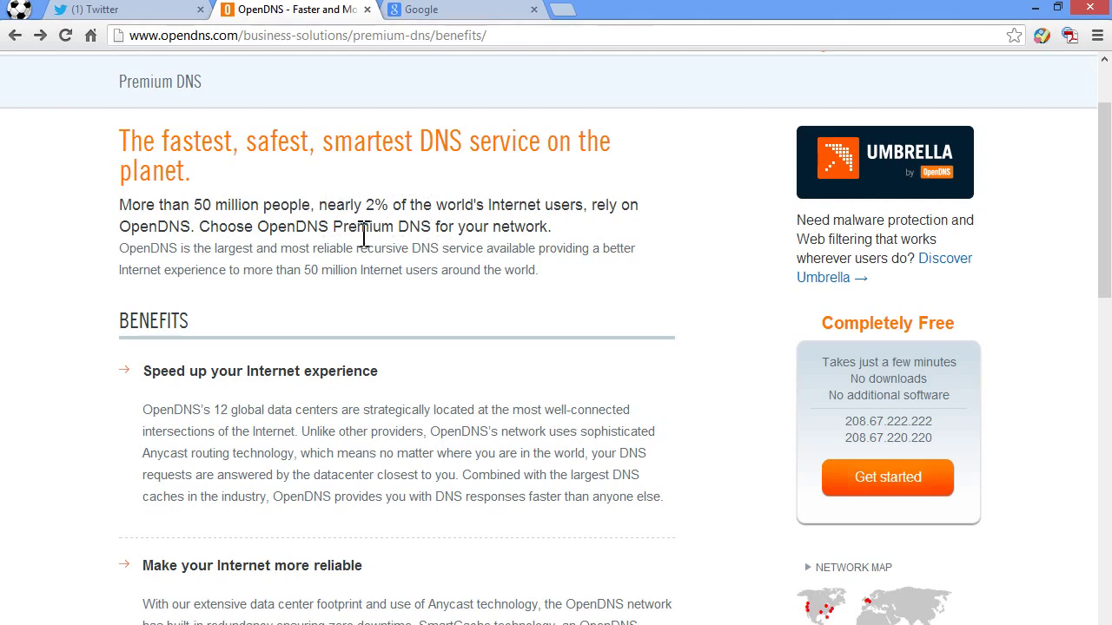
pyautogui.scroll(-3, 364, 234)
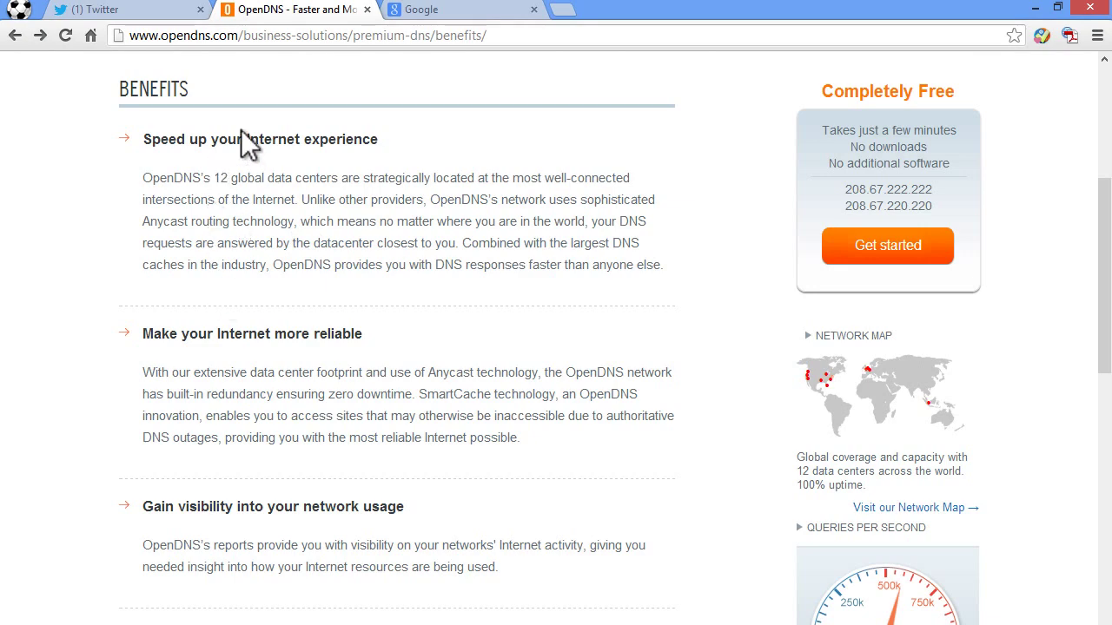
pyautogui.scroll(-2, 304, 296)
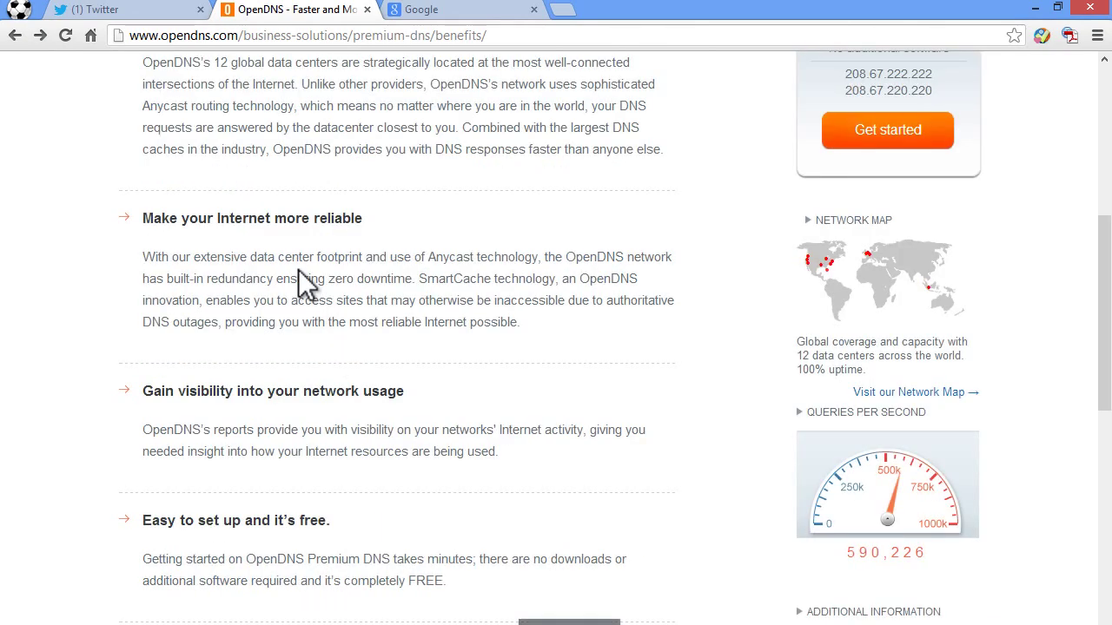
pyautogui.scroll(2, 309, 260)
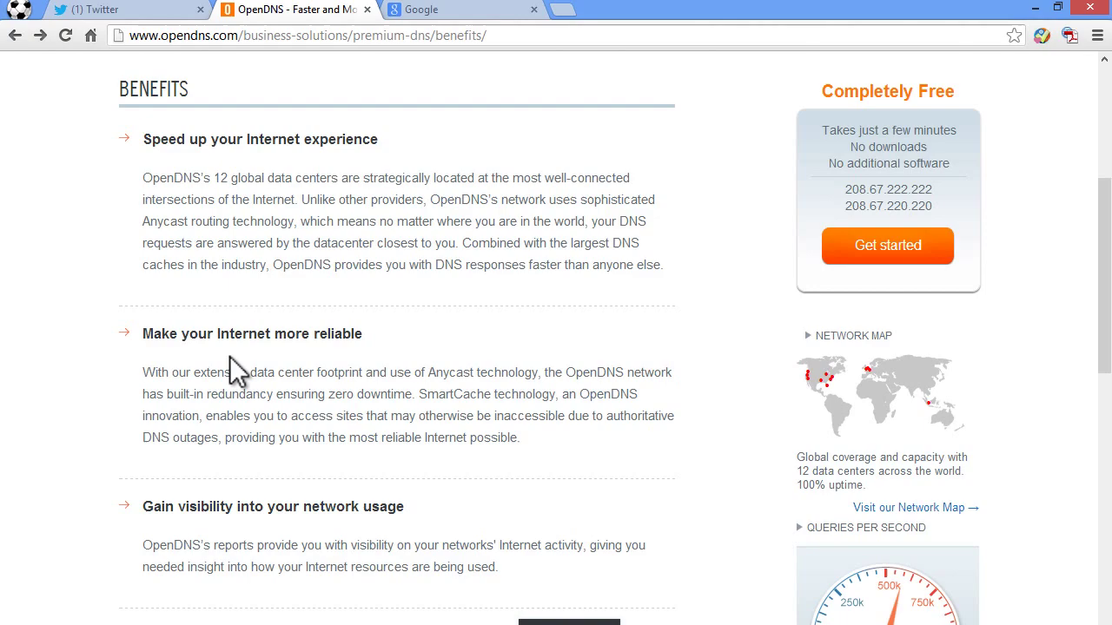
pyautogui.scroll(-4, 260, 365)
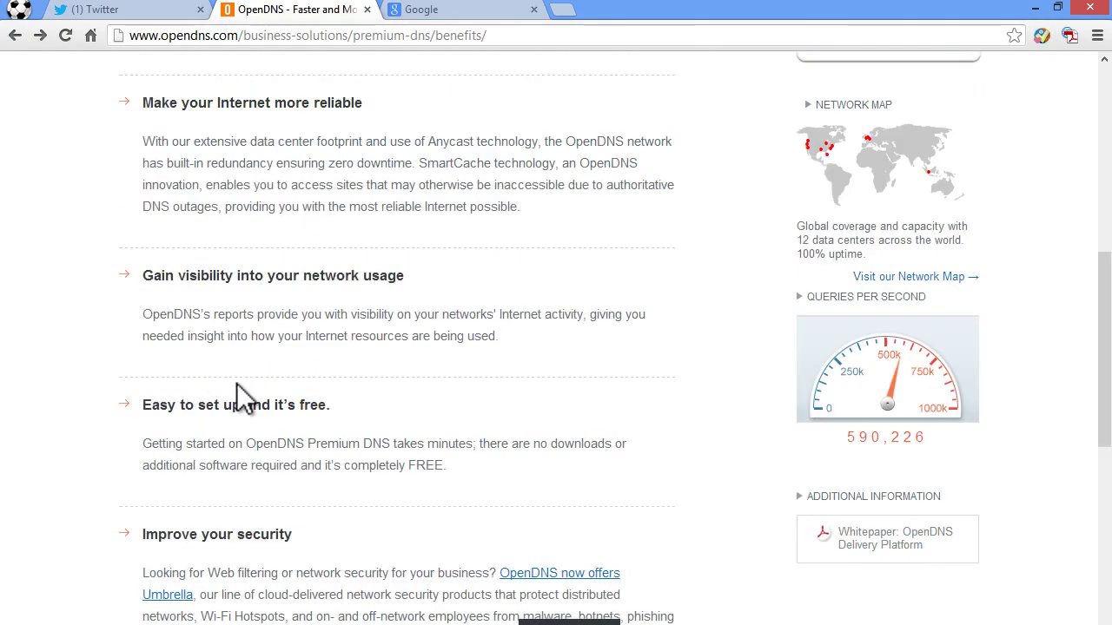
pyautogui.scroll(-3, 252, 386)
pyautogui.scroll(3, 250, 391)
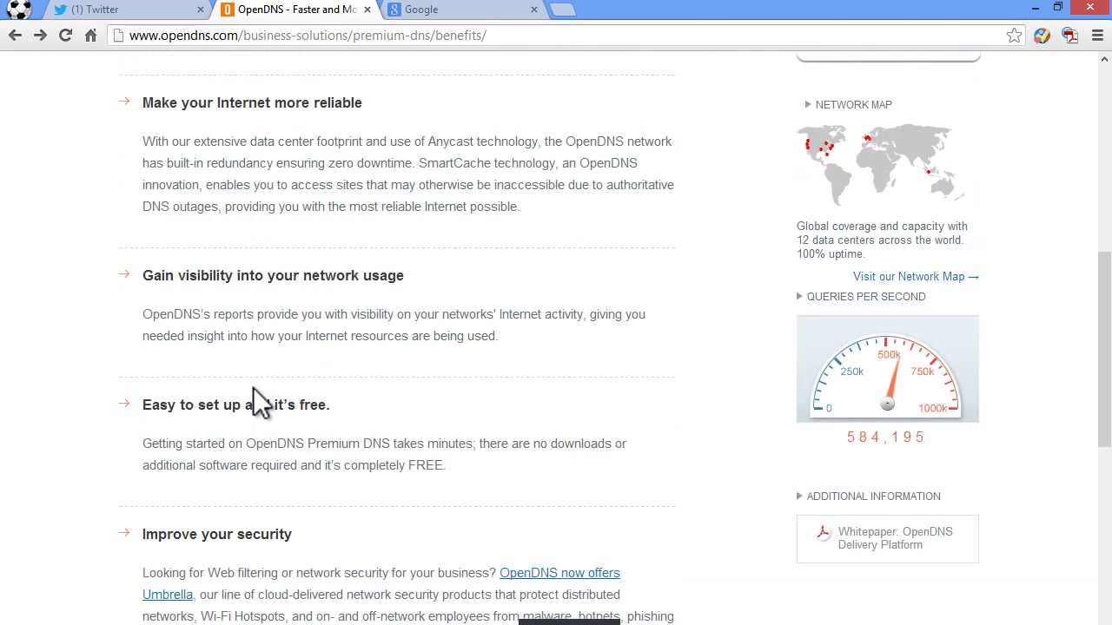
pyautogui.scroll(6, 253, 387)
pyautogui.scroll(3, 253, 388)
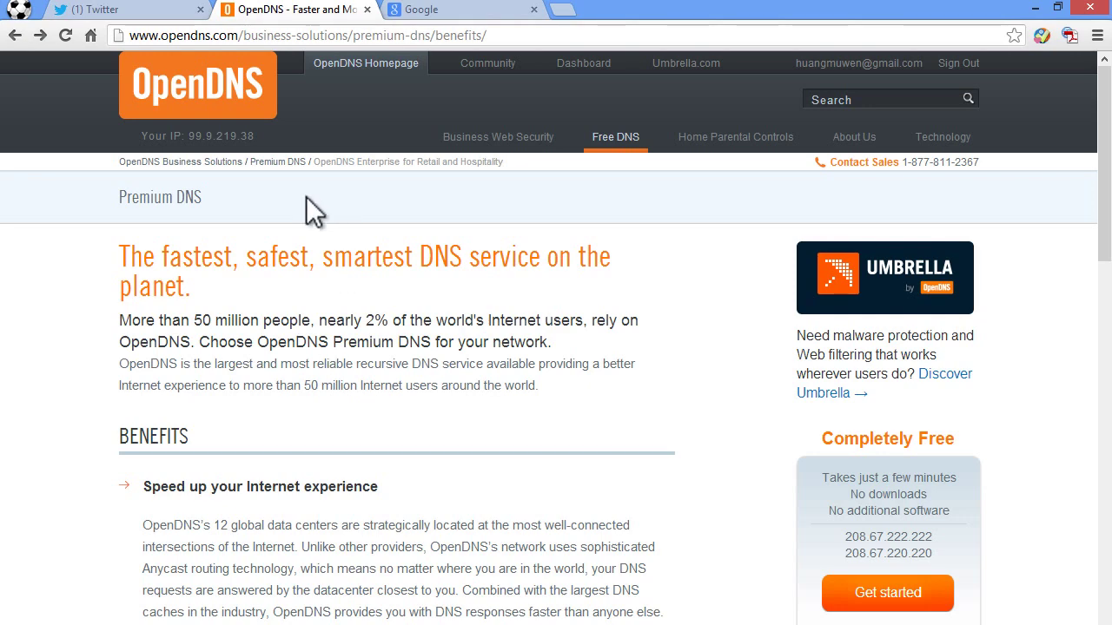
# Step: Flip between the Chrome tabs, then open Control Panel from the Settings charm
pyautogui.click(460, 10)
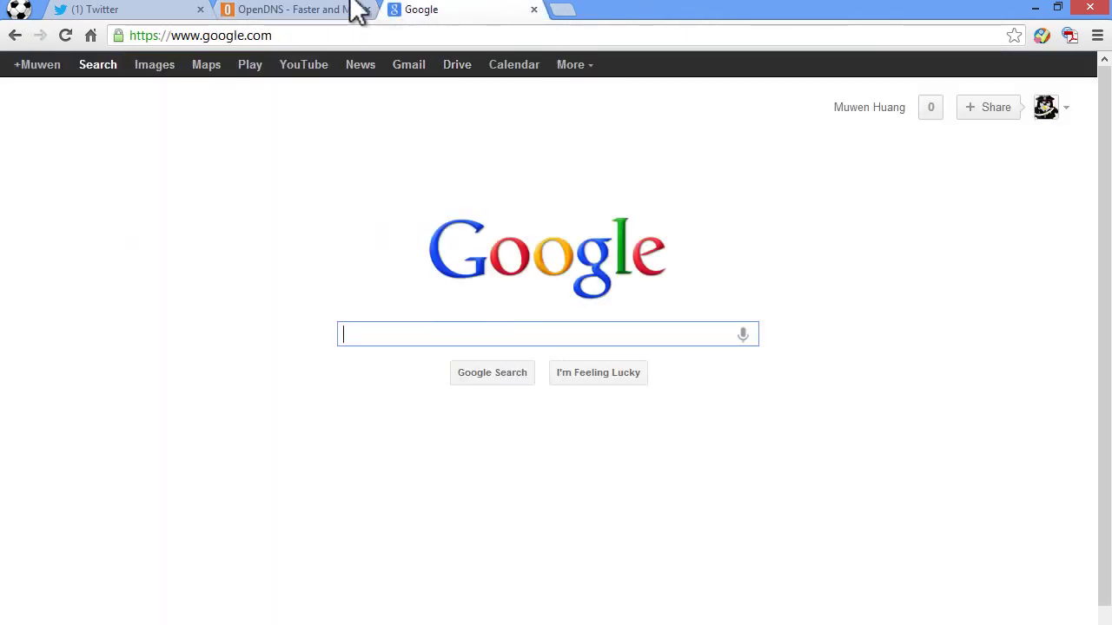
pyautogui.click(296, 10)
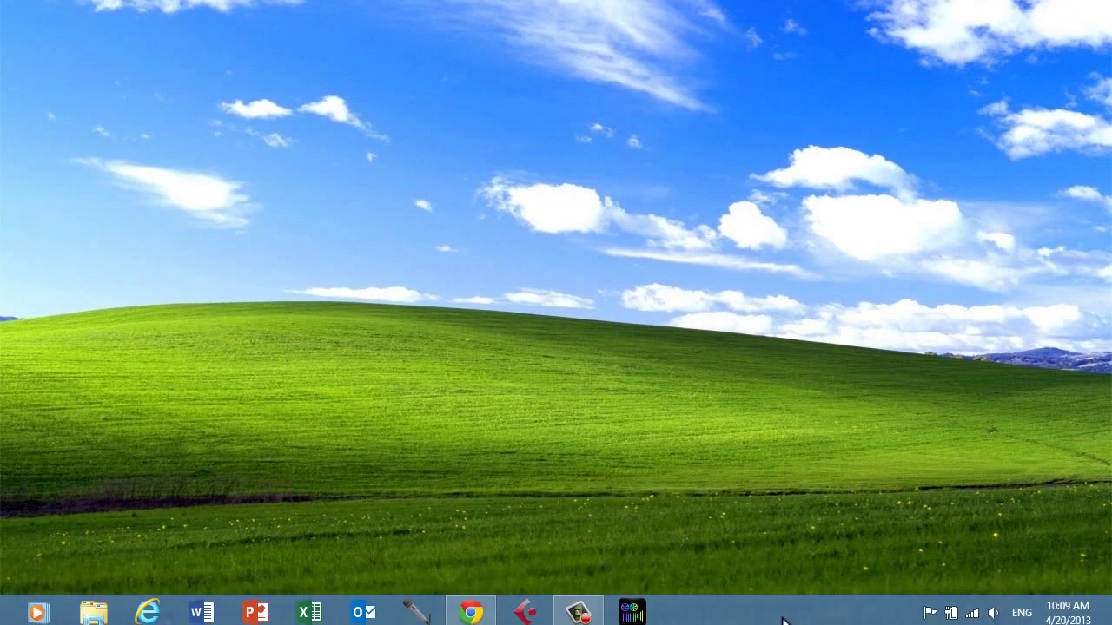
pyautogui.moveTo(1110, 599)
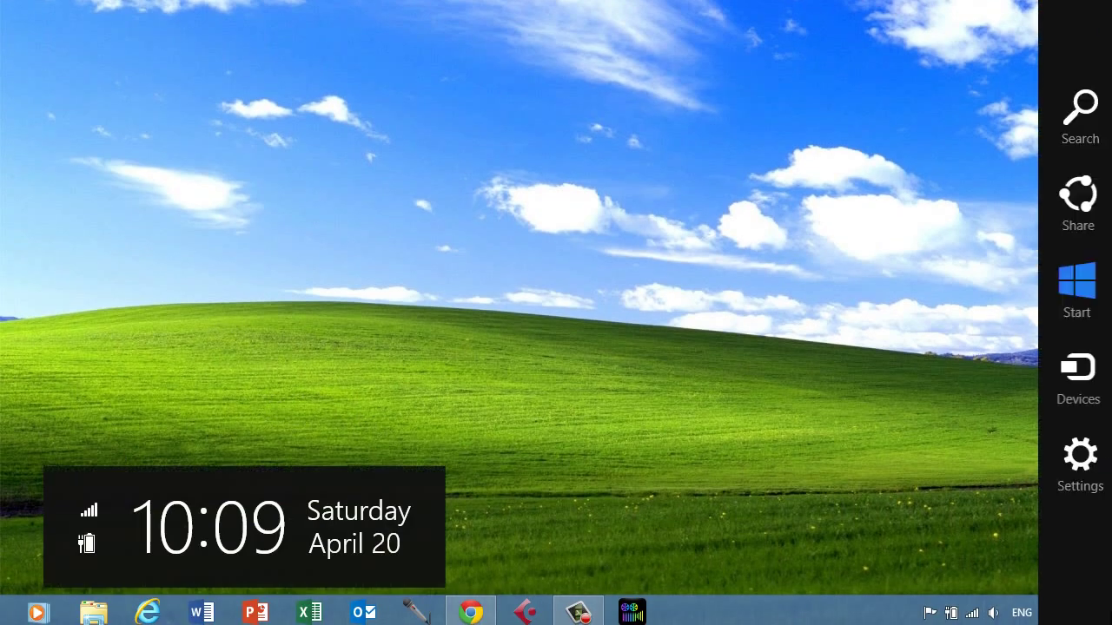
pyautogui.click(1098, 508)
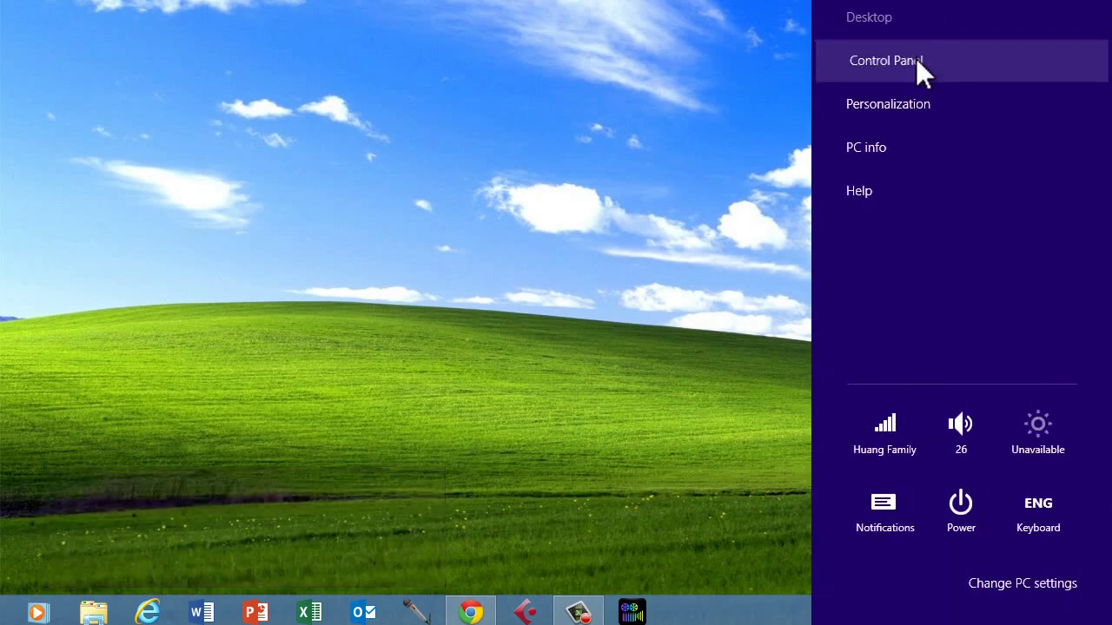
pyautogui.click(915, 57)
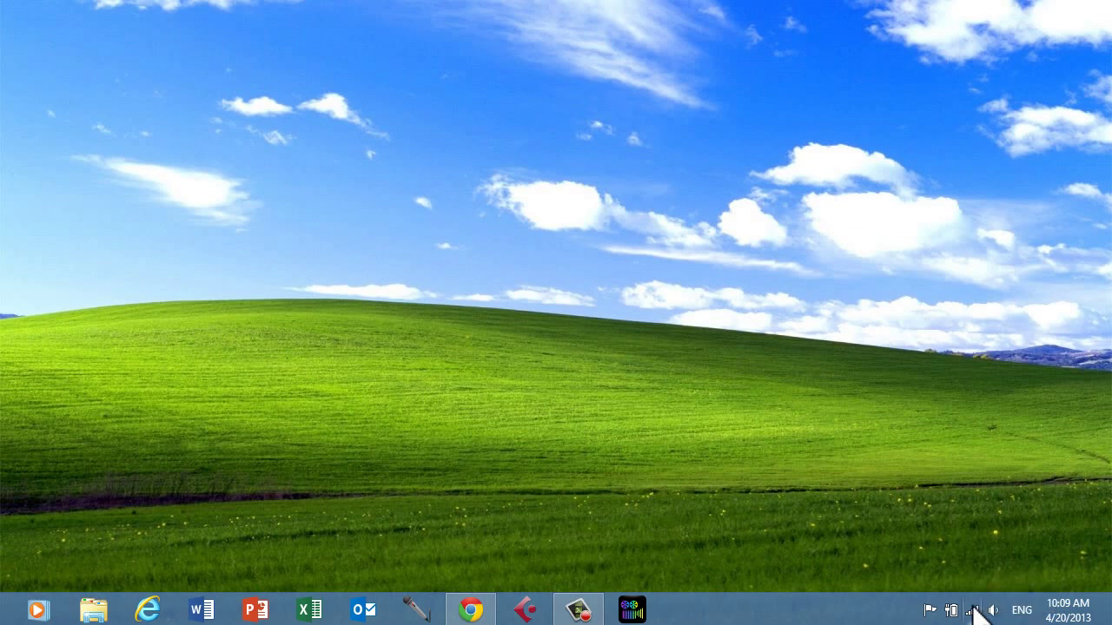
# Step: Open the Network and Sharing Center from the system-tray network icon's right-click menu
pyautogui.rightClick(973, 611)
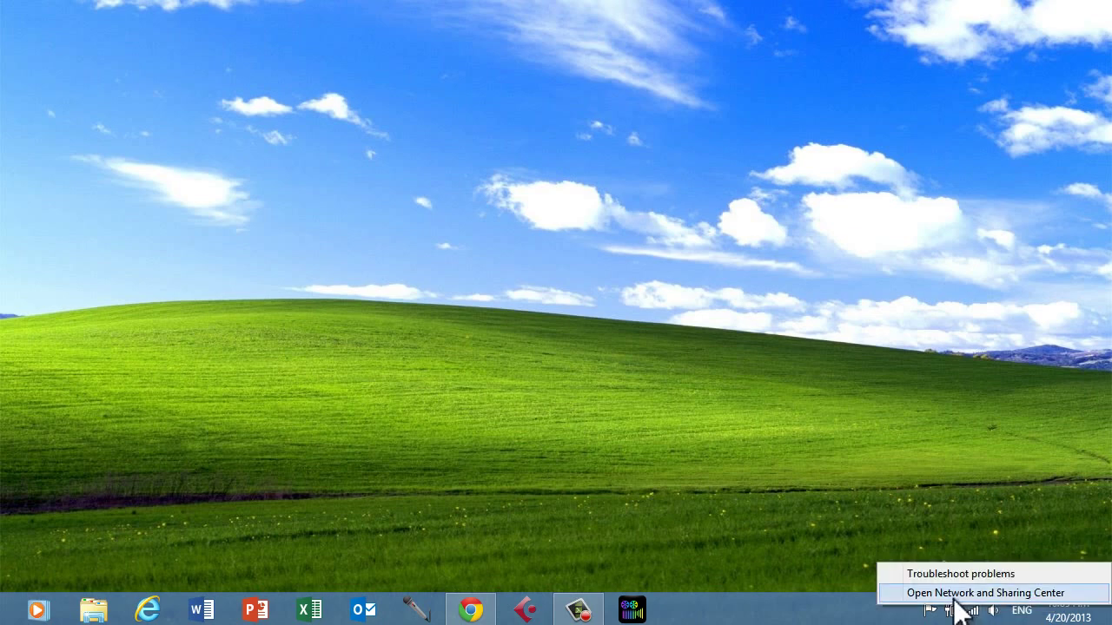
pyautogui.click(956, 595)
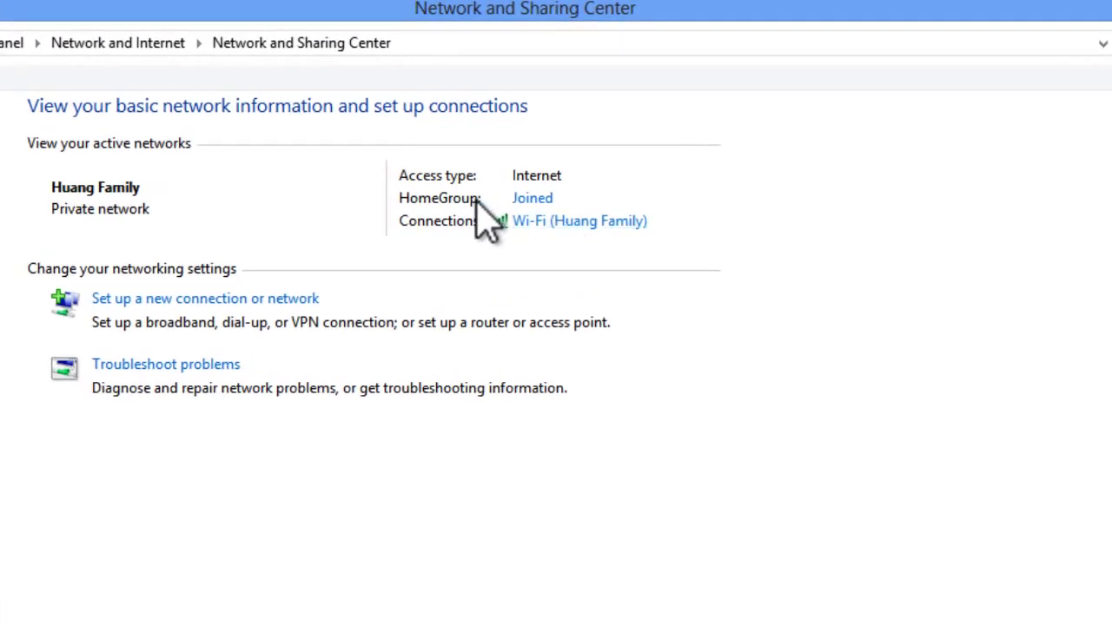
# Step: Open the Wi-Fi status and Properties, then select Internet Protocol Version 4 (TCP/IPv4)
pyautogui.click(543, 224)
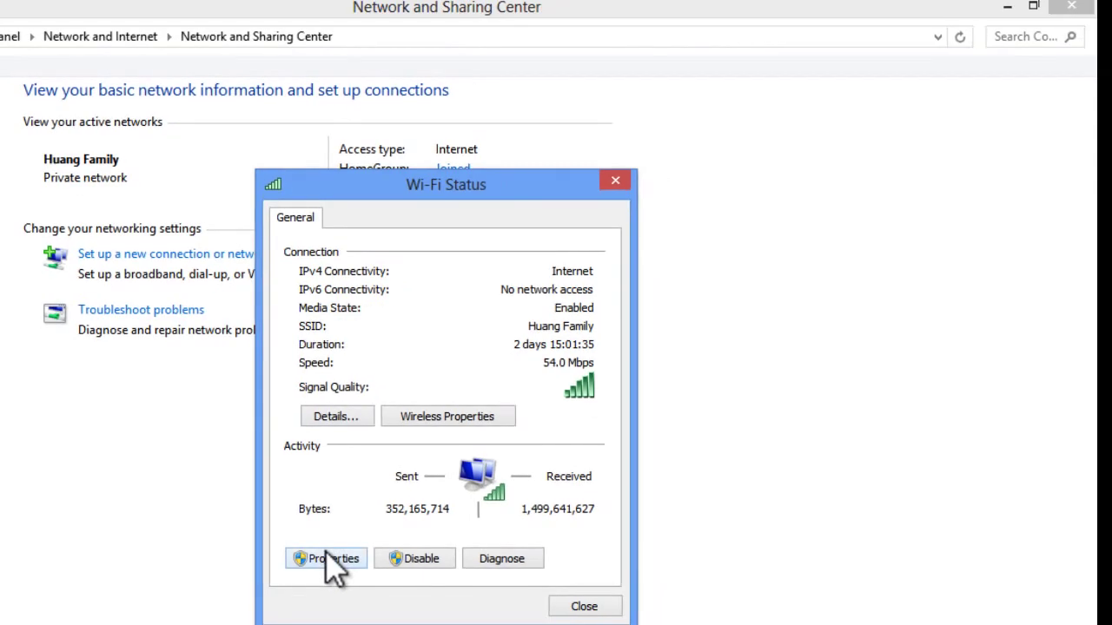
pyautogui.click(327, 558)
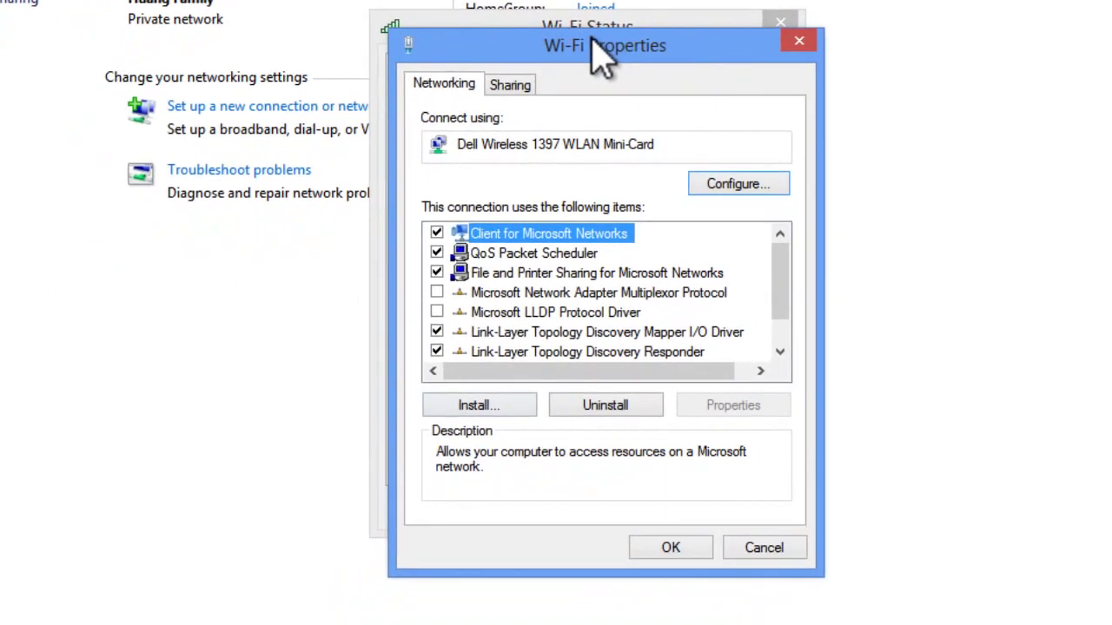
pyautogui.moveTo(590, 43); pyautogui.dragTo(513, 13)
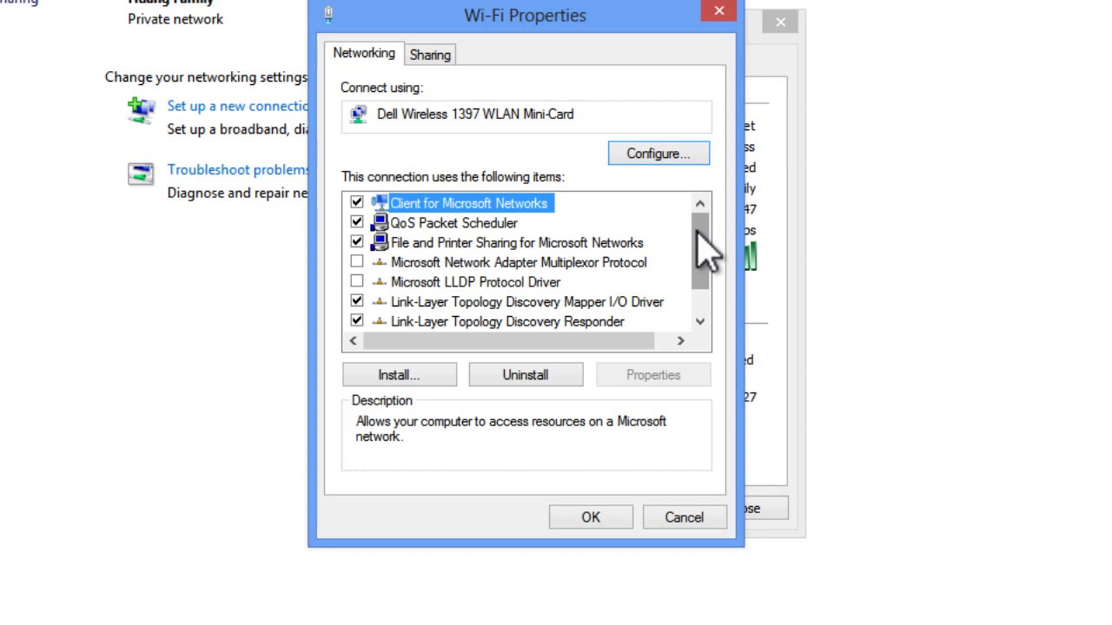
pyautogui.moveTo(698, 231)
pyautogui.mouseDown()
pyautogui.moveTo(704, 246)
pyautogui.moveTo(692, 231)
pyautogui.mouseUp()
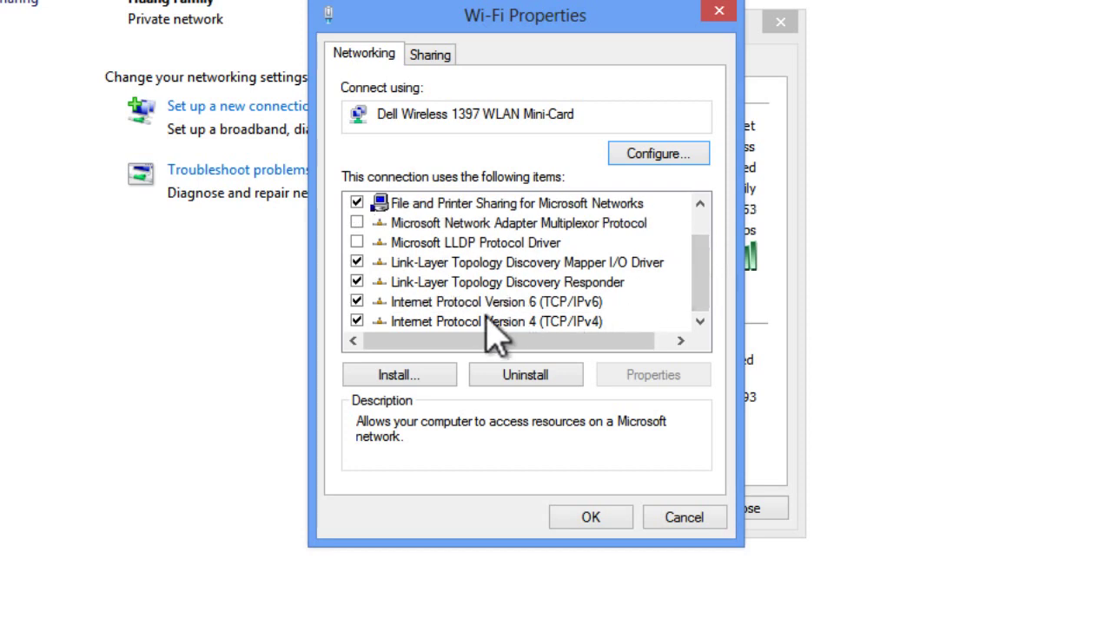
pyautogui.click(526, 323)
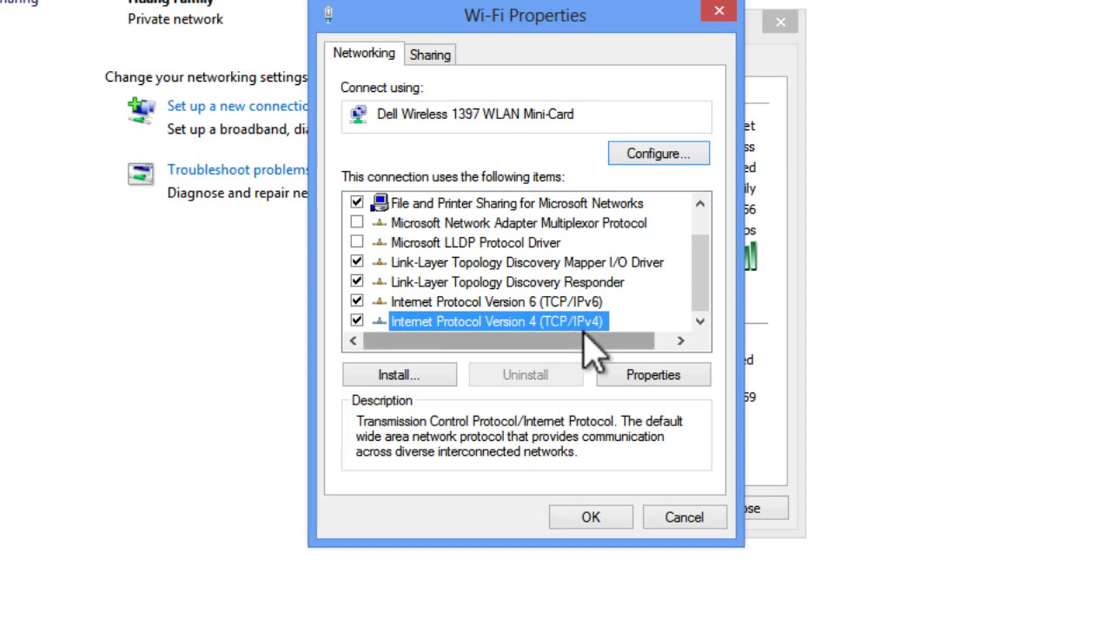
# Step: Open TCP/IPv4 properties and toggle DNS to automatic, then back to manual entry, emptying the fields
pyautogui.doubleClick(532, 320)
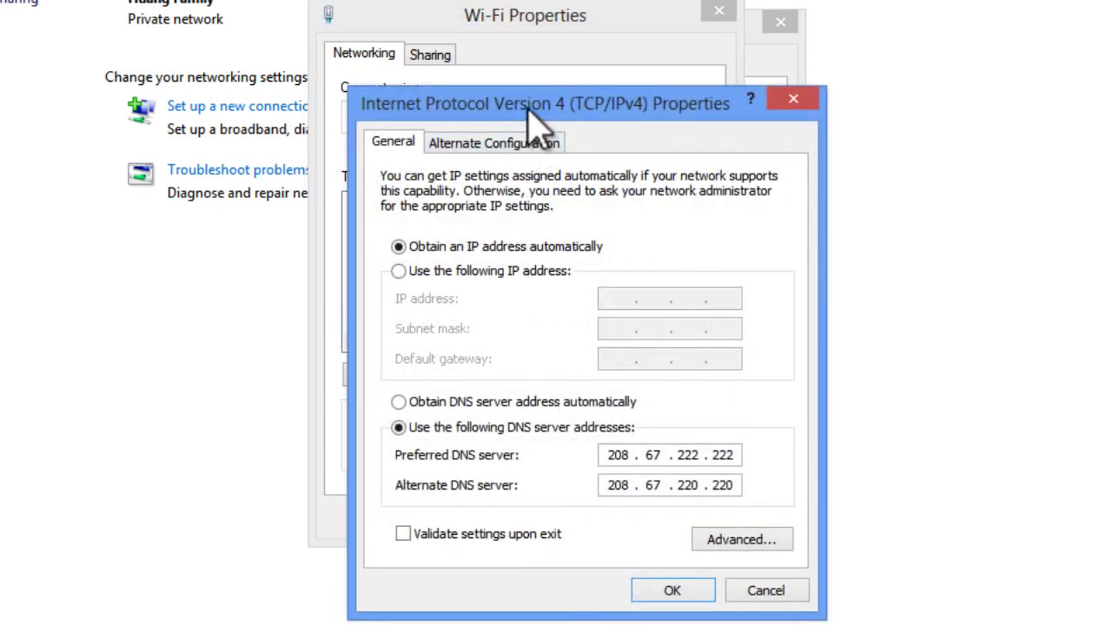
pyautogui.moveTo(514, 99); pyautogui.dragTo(455, 57)
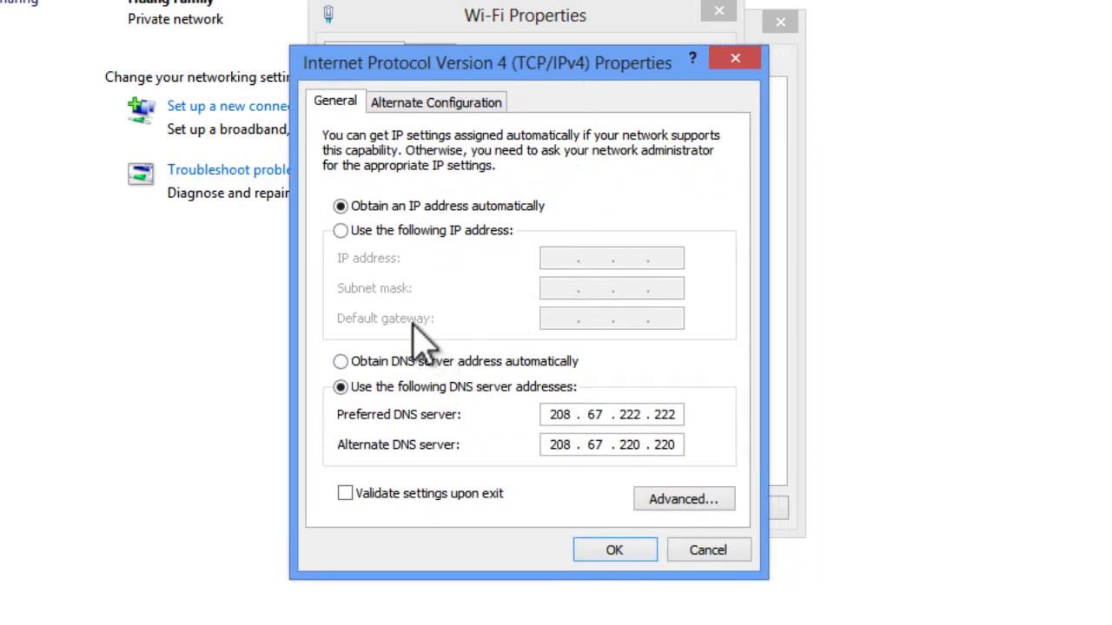
pyautogui.click(361, 362)
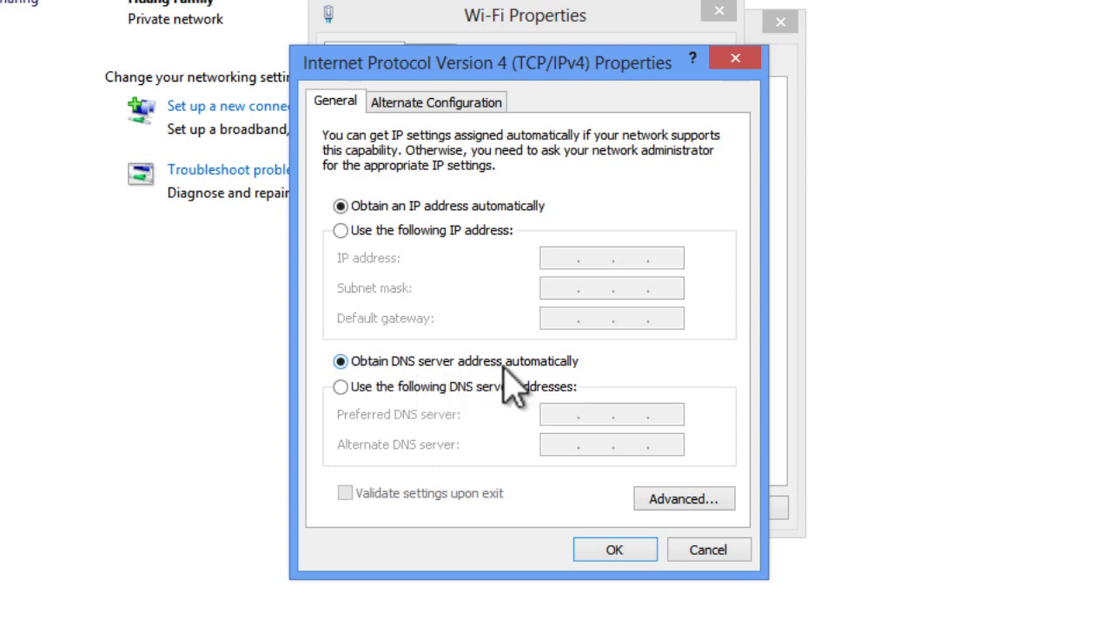
pyautogui.click(341, 387)
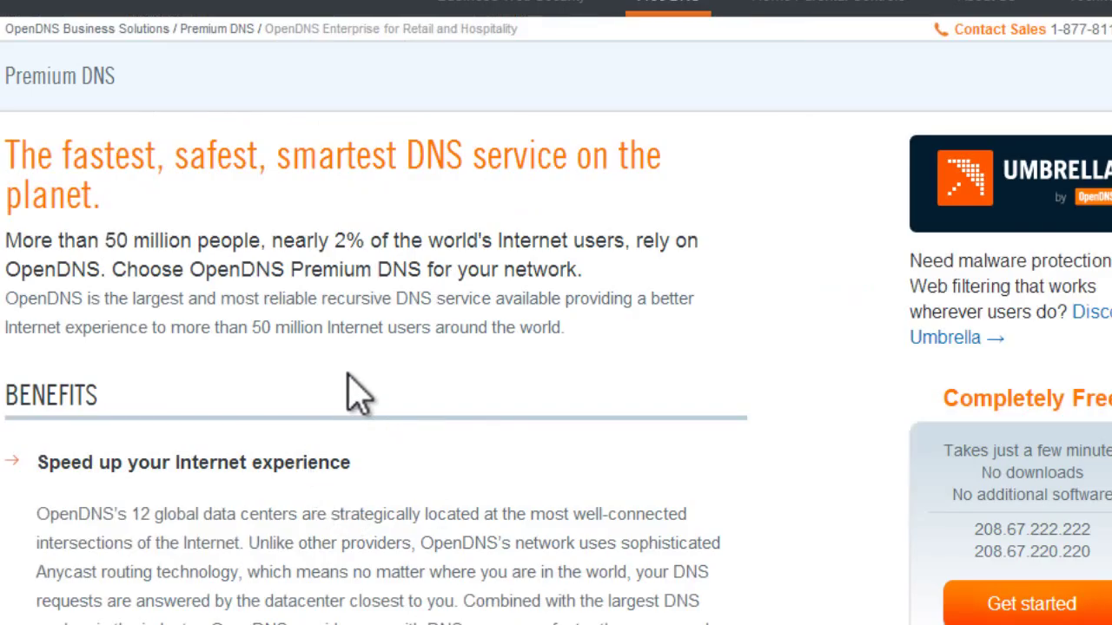
# Step: Select and copy the address 208.67.222.222 from the OpenDNS page
pyautogui.scroll(-5, 425, 358)
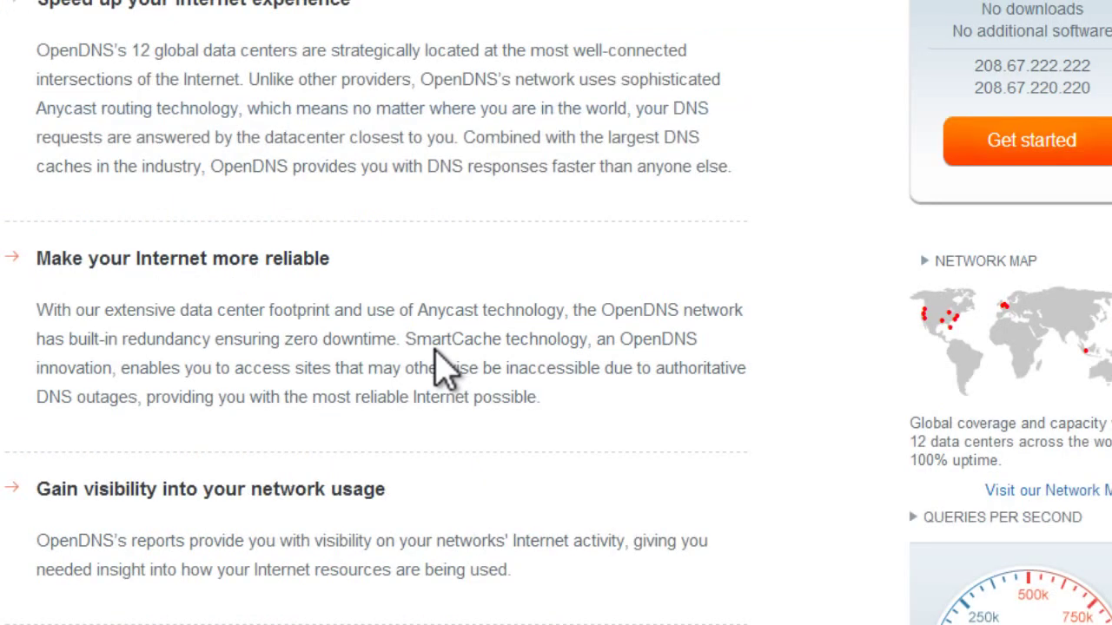
pyautogui.scroll(2, 438, 365)
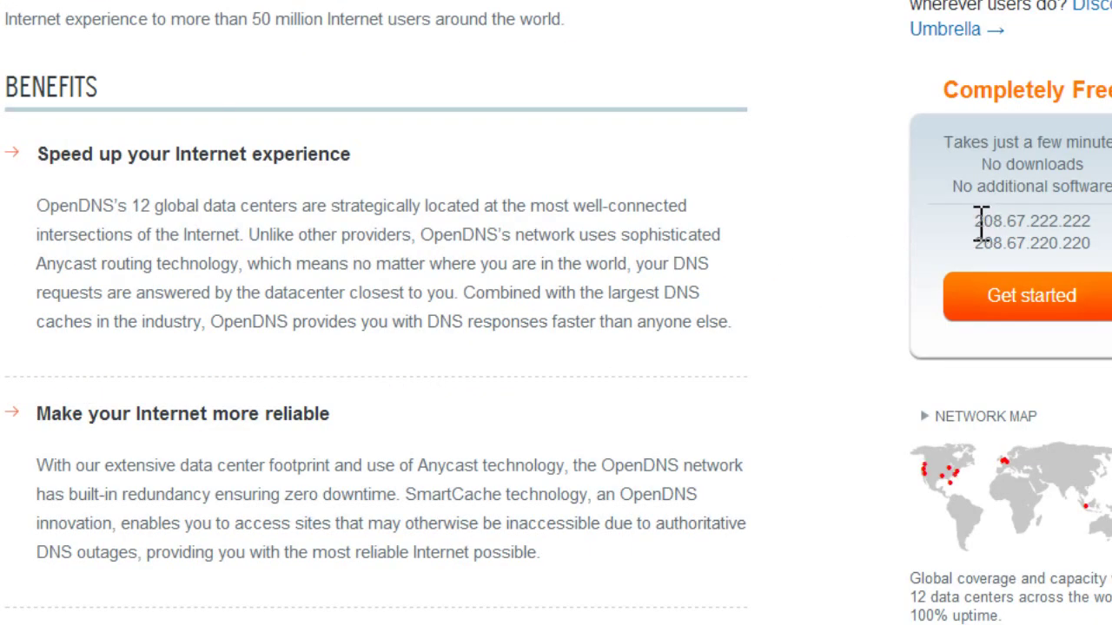
pyautogui.moveTo(975, 222); pyautogui.dragTo(1062, 223)
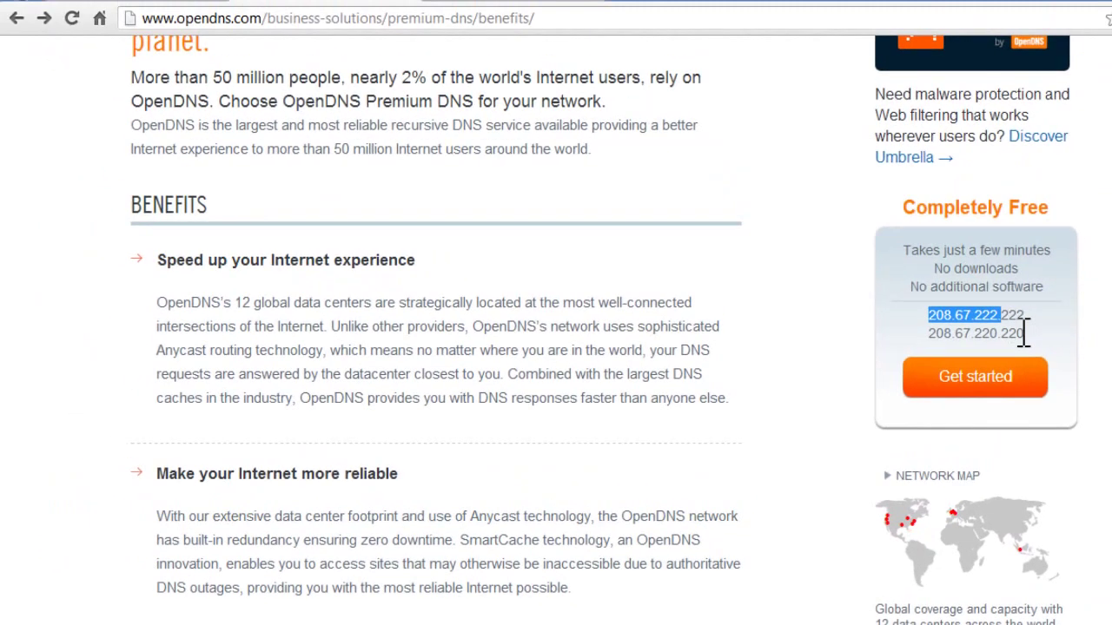
pyautogui.moveTo(1024, 332); pyautogui.dragTo(1034, 316)
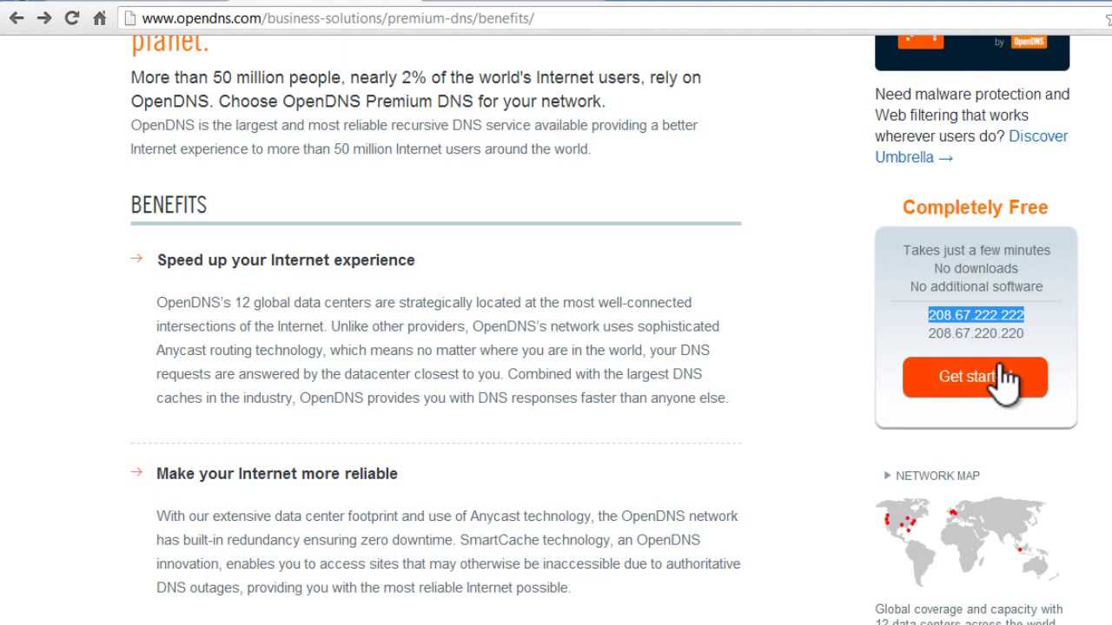
pyautogui.rightClick(959, 314)
pyautogui.click(921, 326)
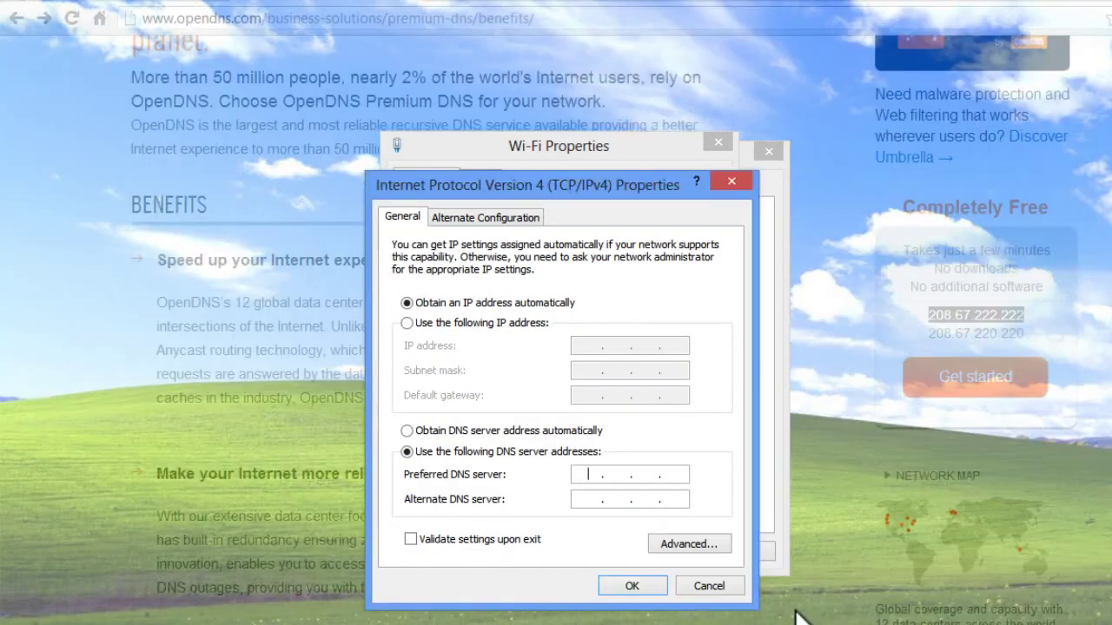
# Step: Enter 208.67.222.222 as preferred DNS and 208.67.220.220 as alternate DNS
pyautogui.click(799, 619)
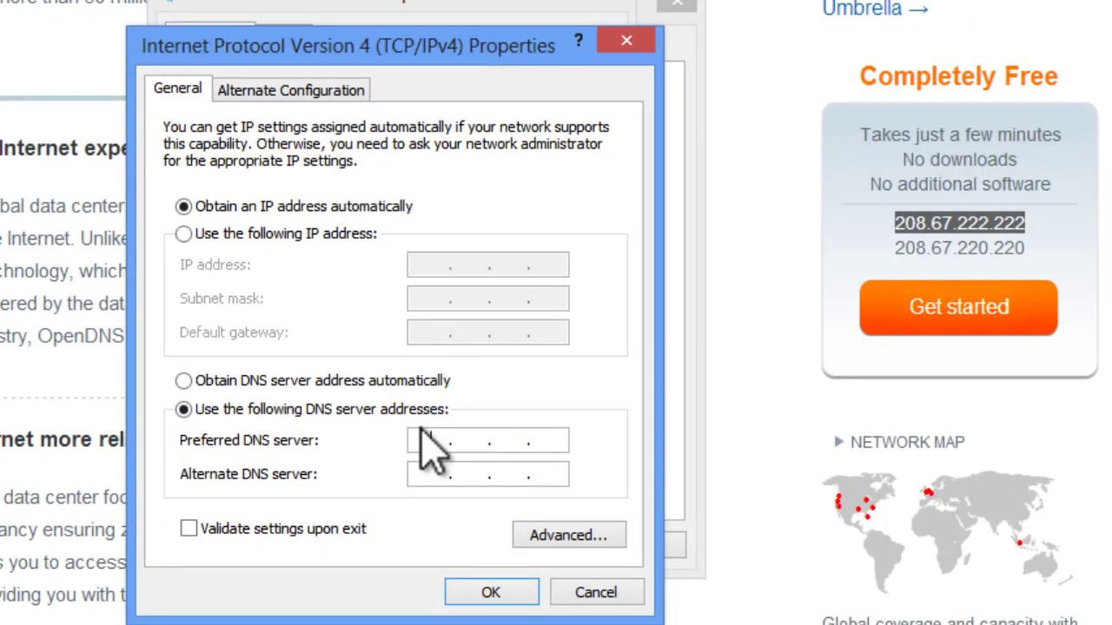
pyautogui.hotkey('ctrl', 'v')
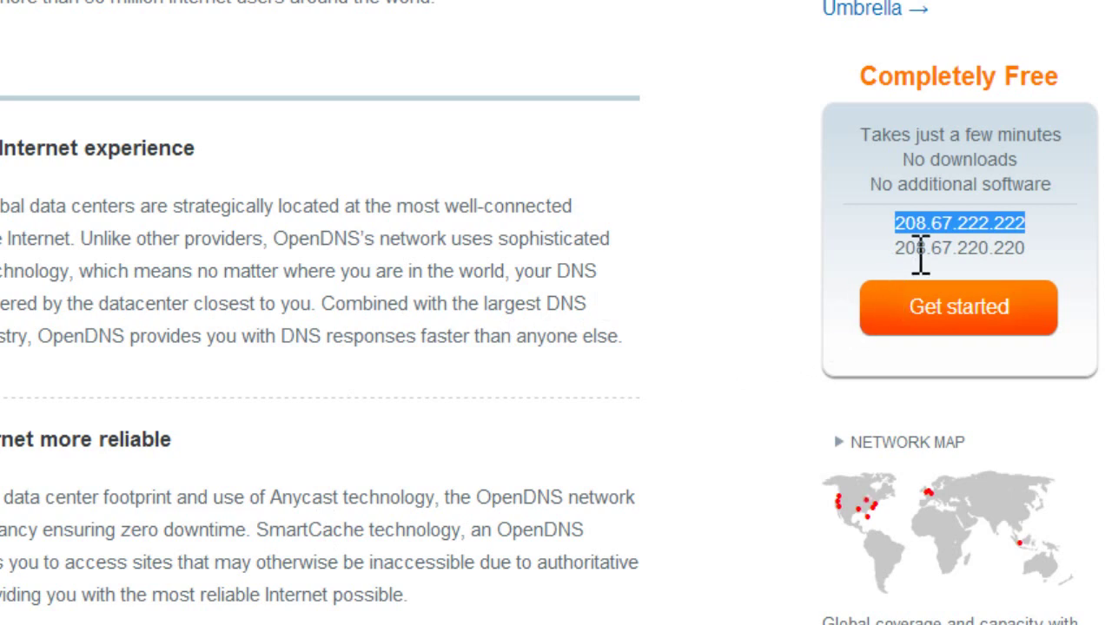
pyautogui.click(919, 252)
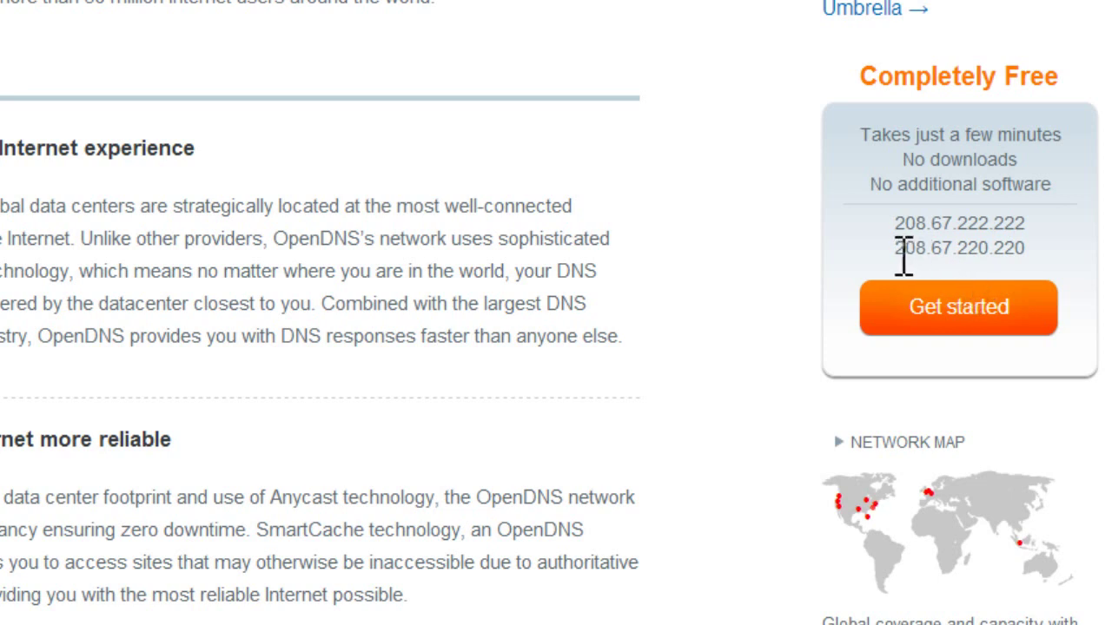
pyautogui.moveTo(904, 256); pyautogui.dragTo(1031, 246)
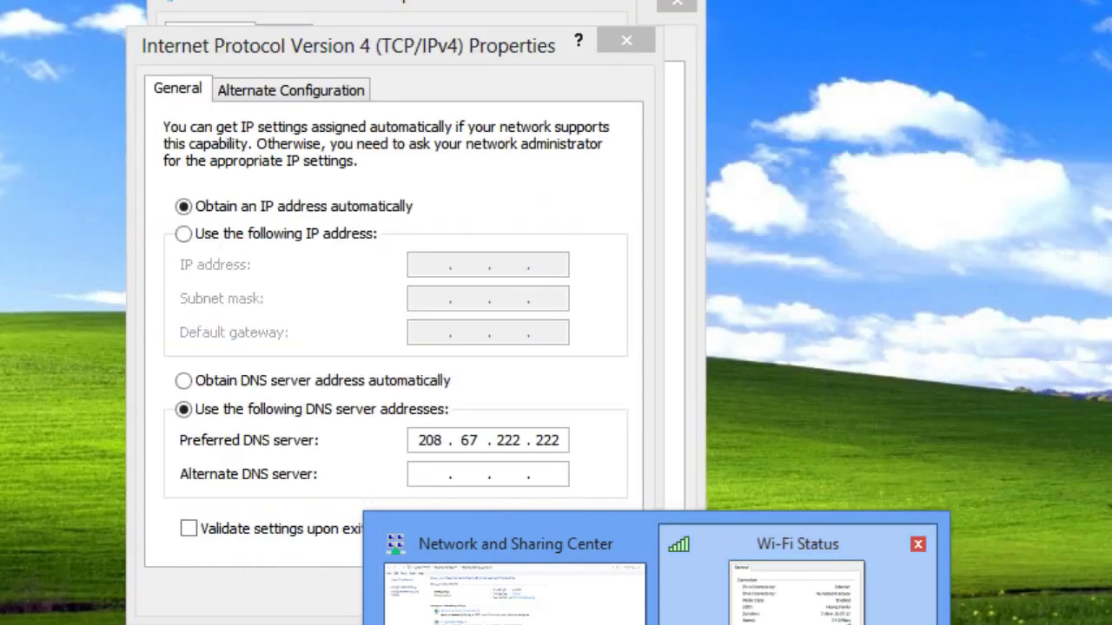
pyautogui.click(686, 600)
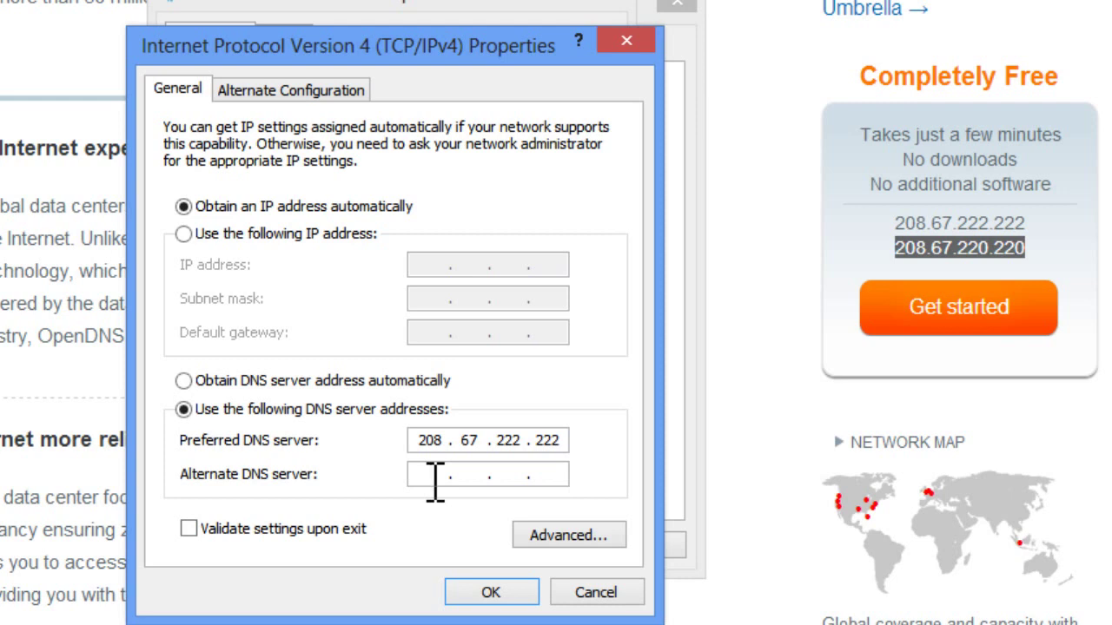
pyautogui.hotkey('ctrl', 'v')
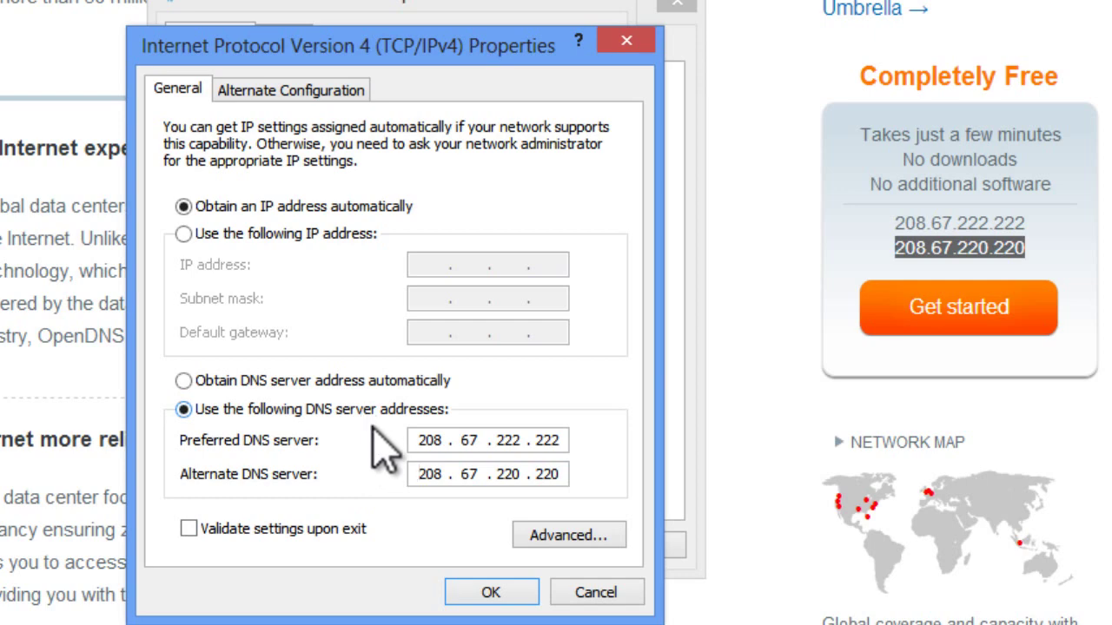
# Step: Save the DNS settings with OK on both dialogs and close Wi-Fi Status
pyautogui.click(488, 594)
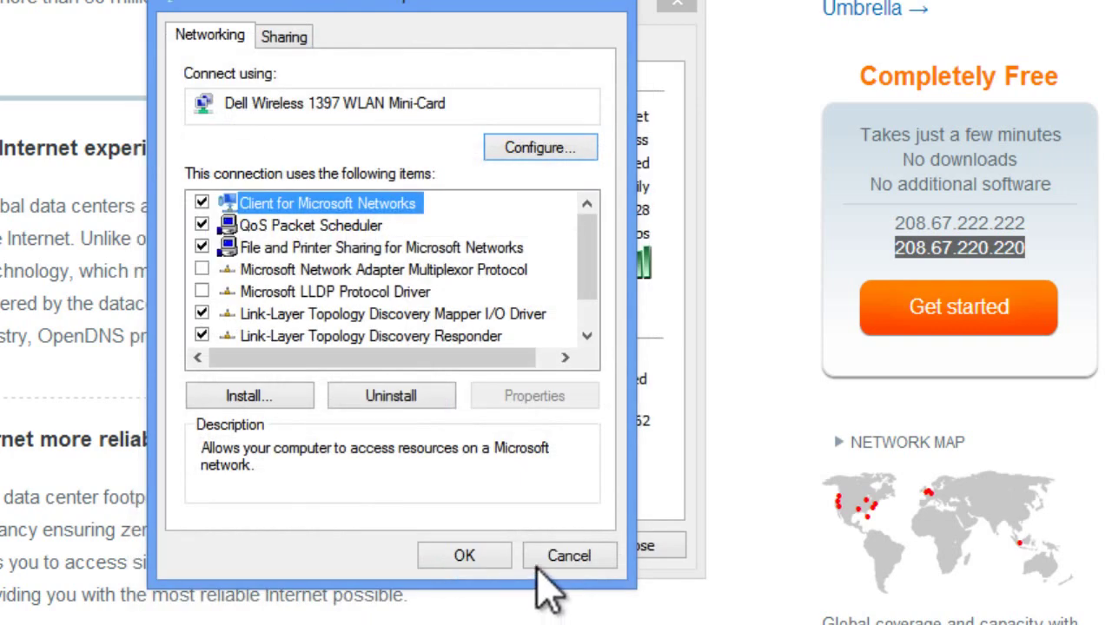
pyautogui.click(472, 554)
pyautogui.click(636, 548)
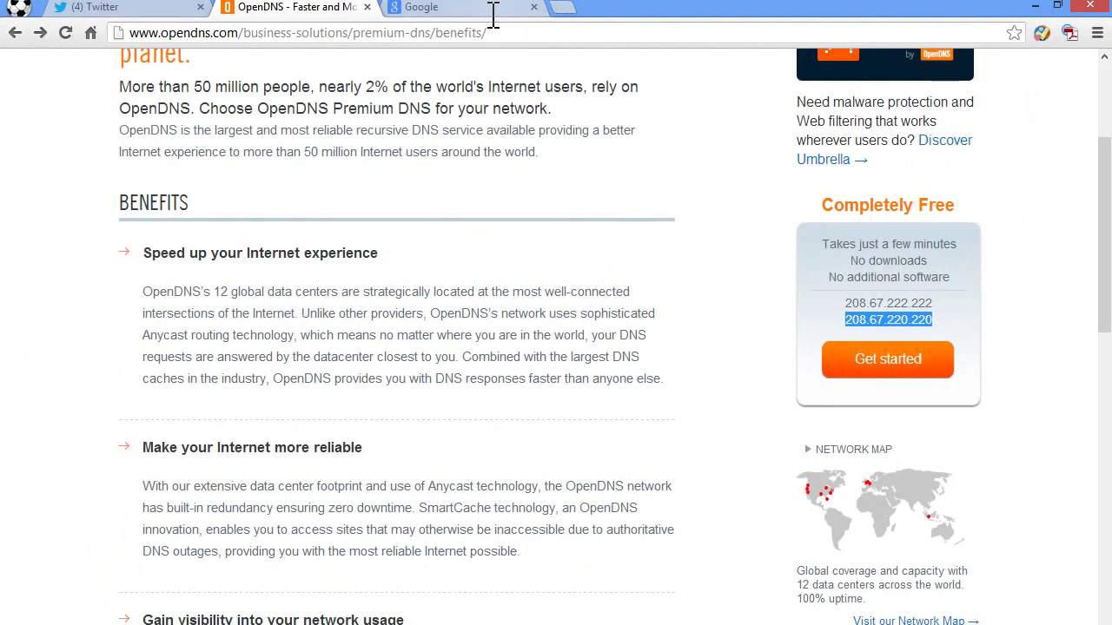
pyautogui.click(519, 11)
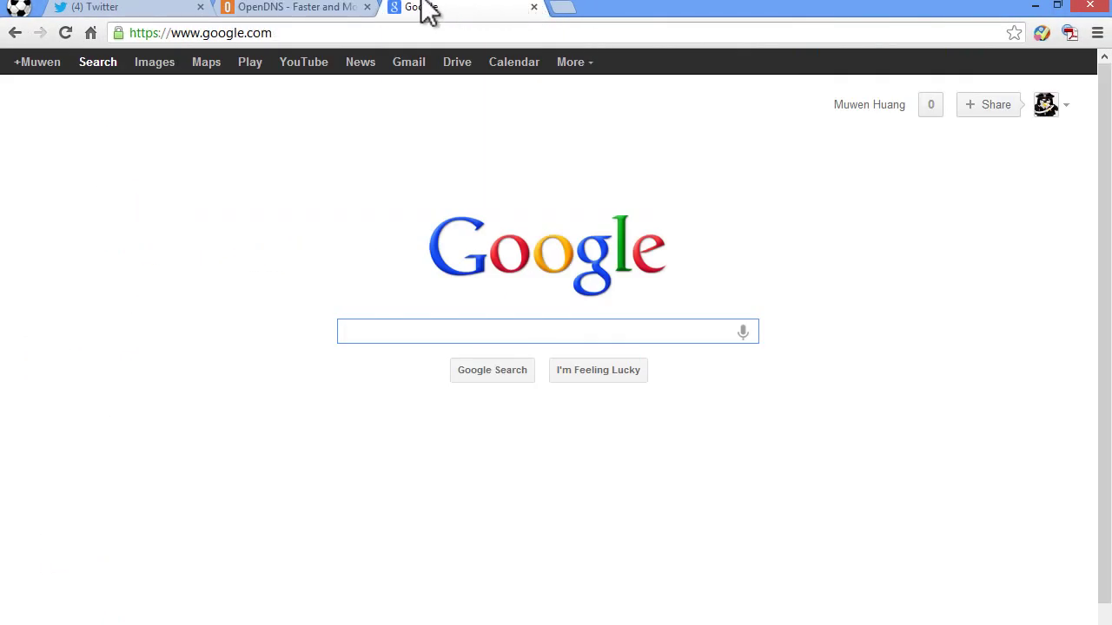
pyautogui.click(322, 10)
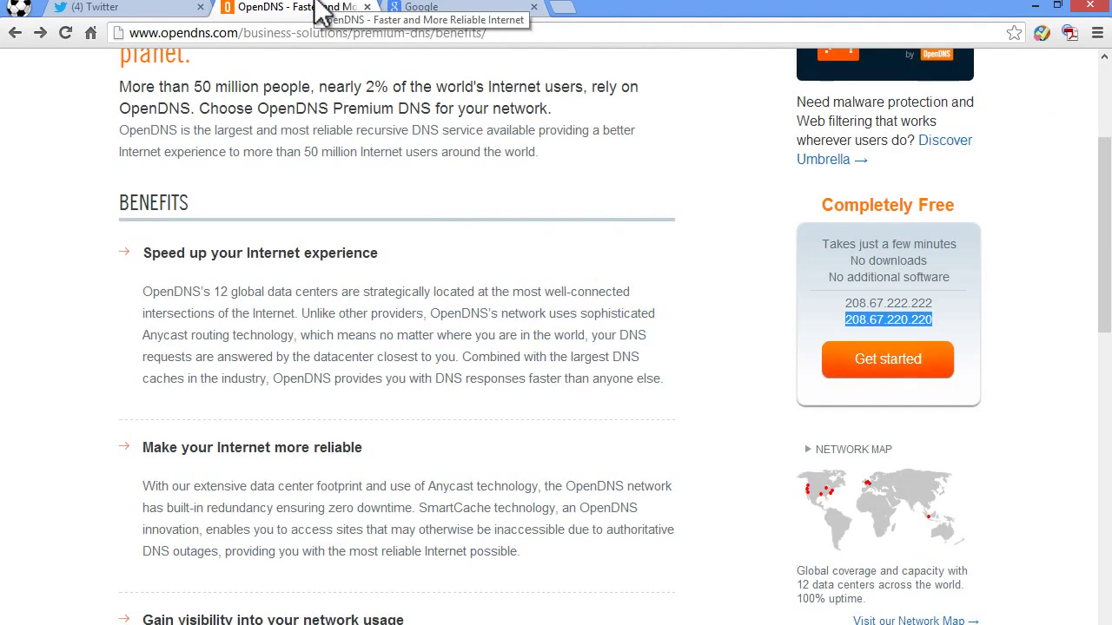
pyautogui.scroll(3, 322, 224)
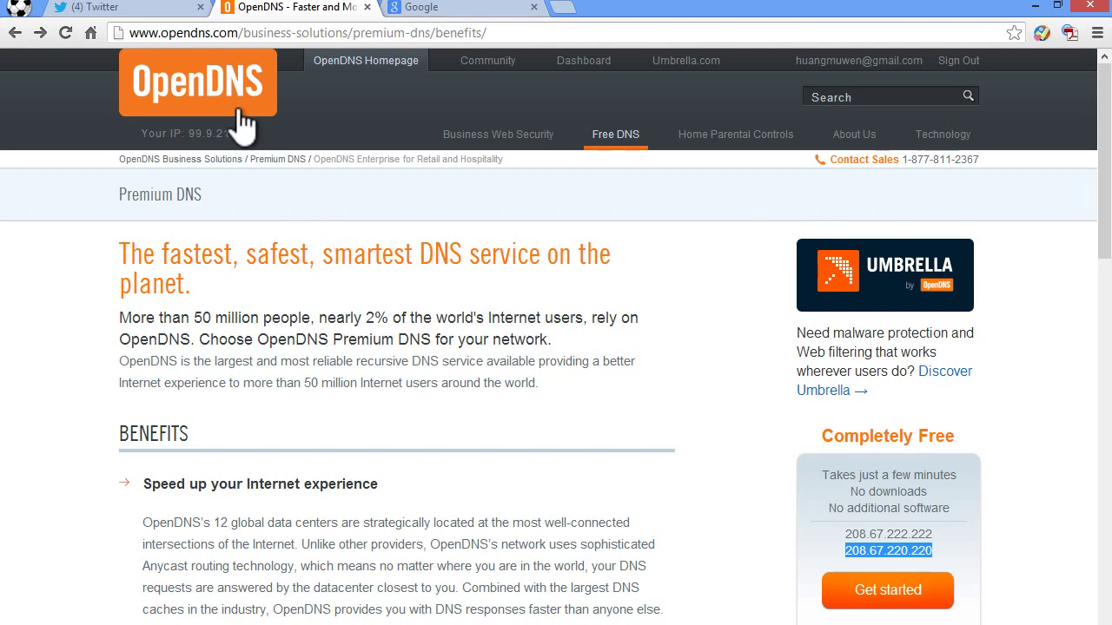
pyautogui.scroll(-3, 346, 368)
pyautogui.scroll(3, 382, 304)
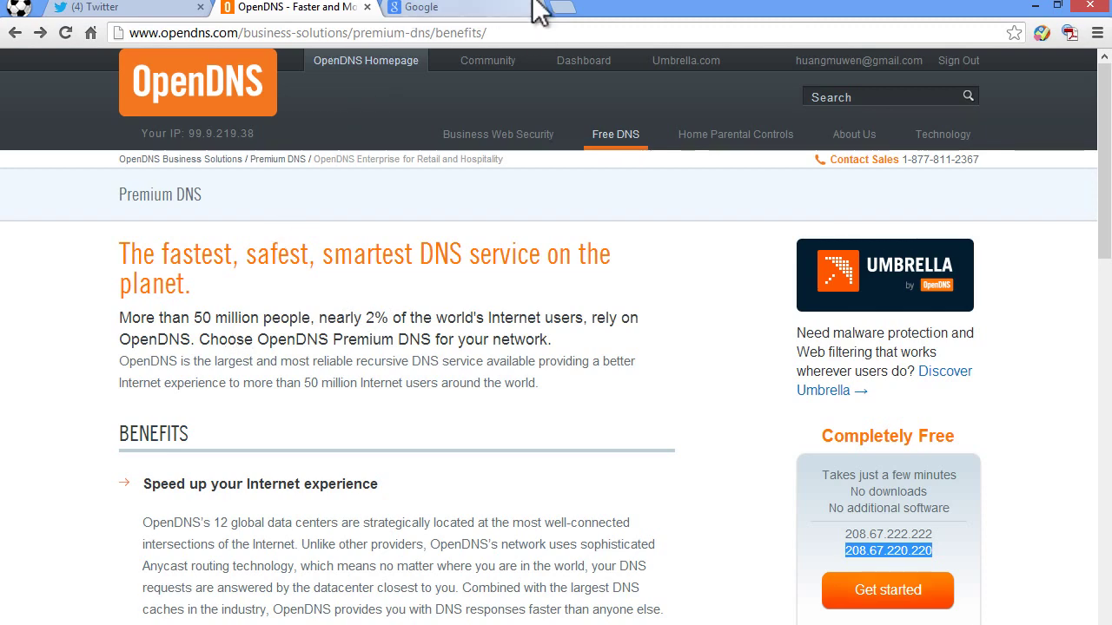
pyautogui.click(560, 8)
pyautogui.write('cnn.com')
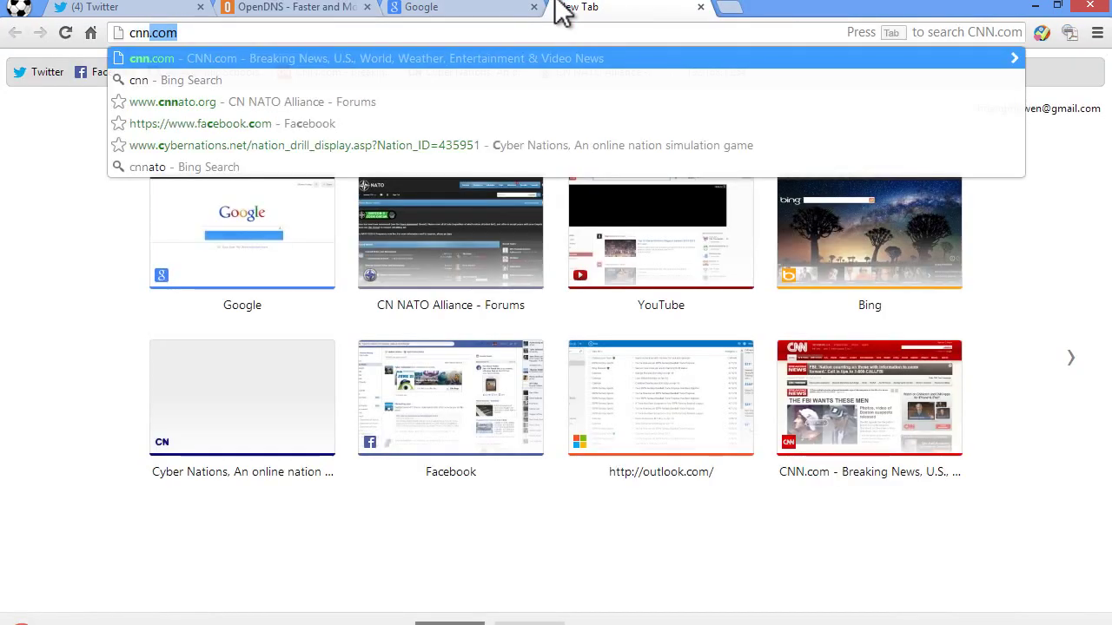
pyautogui.press('Return')
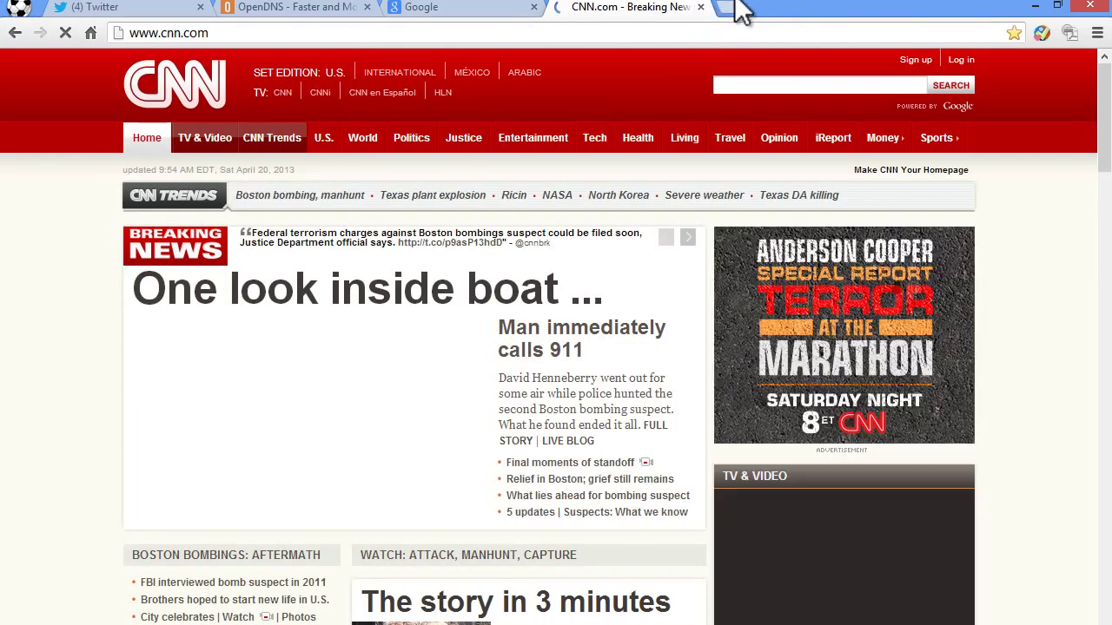
# Step: Open another tab and flip between Google and OpenDNS, ending on the OpenDNS page
pyautogui.click(737, 10)
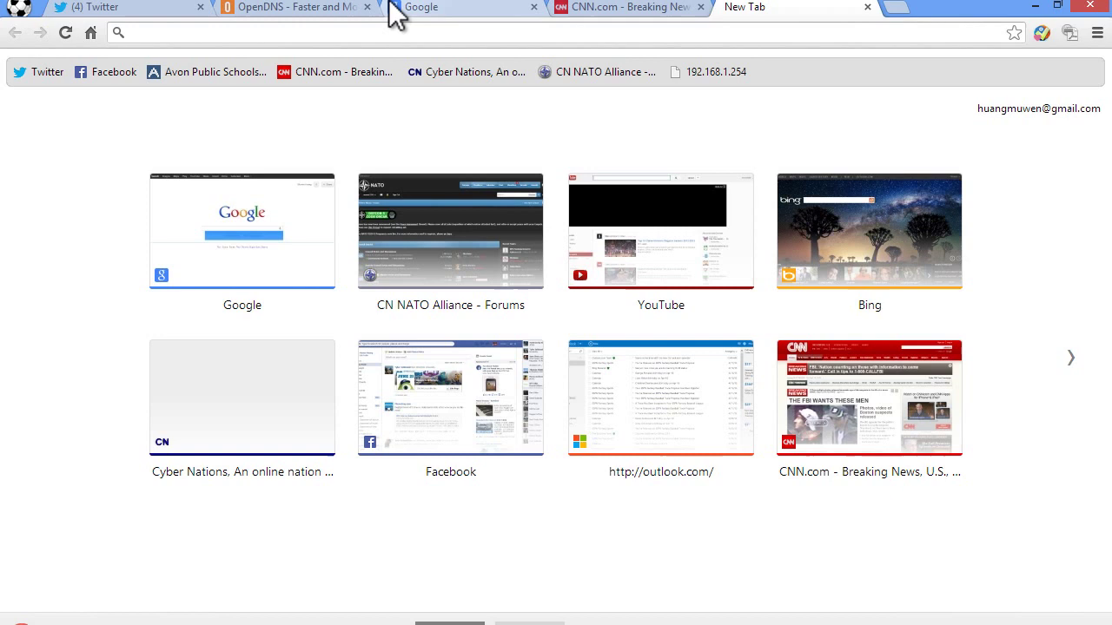
pyautogui.click(395, 11)
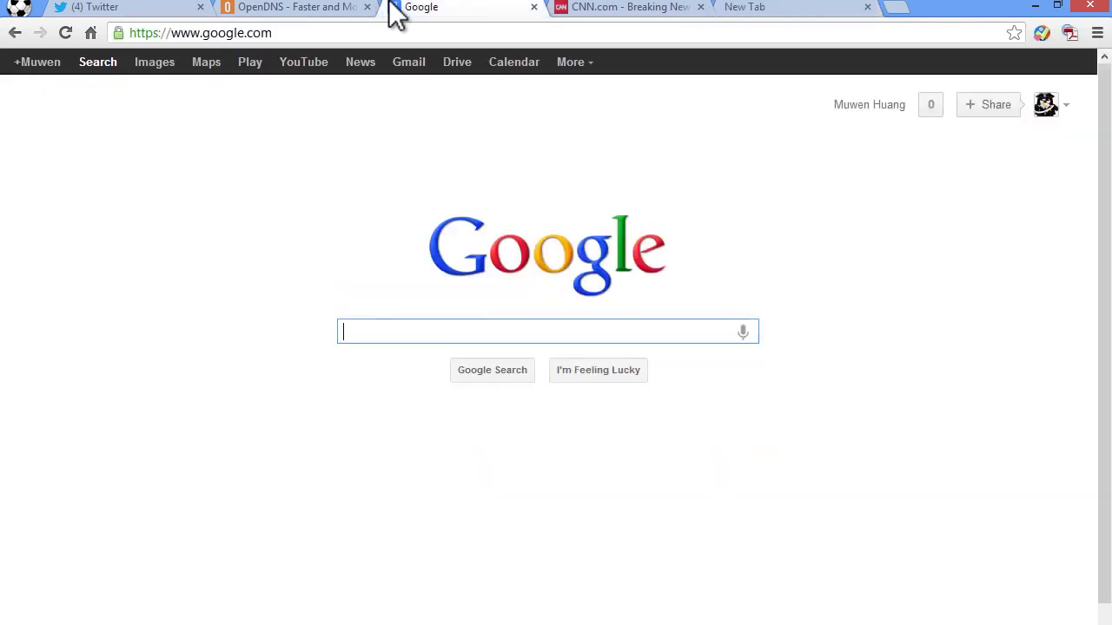
pyautogui.click(295, 12)
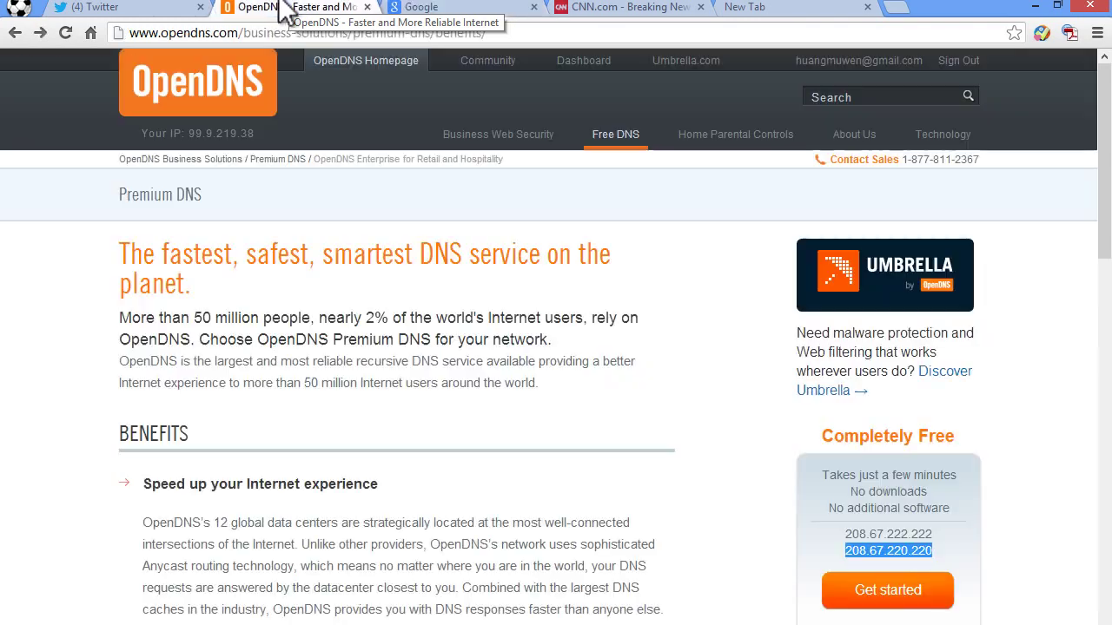
pyautogui.click(478, 12)
pyautogui.click(233, 9)
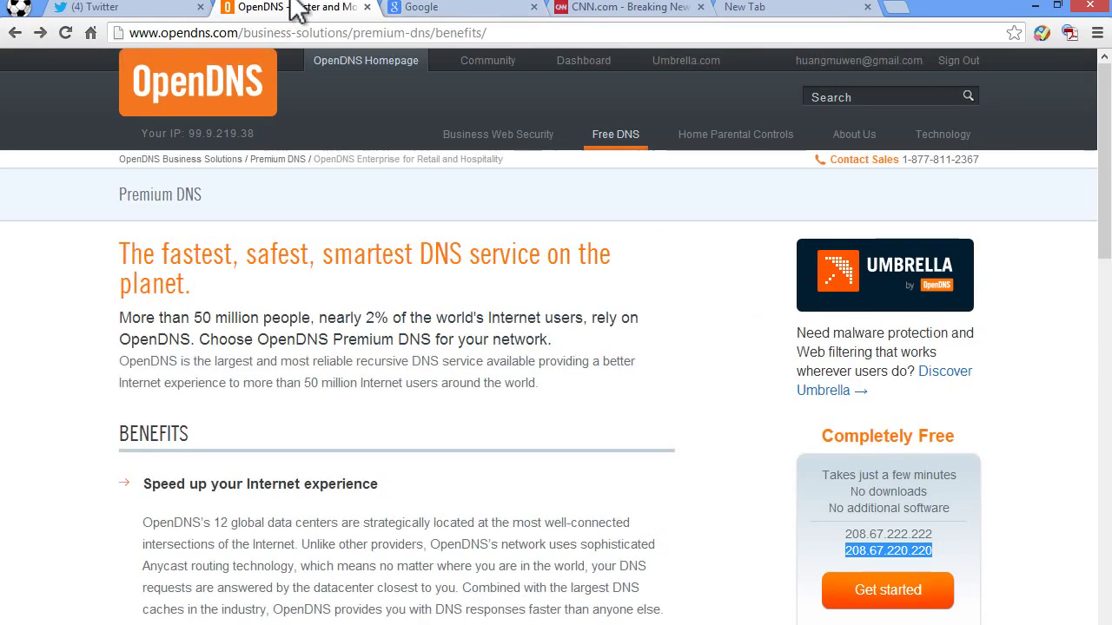
# Step: Minimize Chrome and the Network and Sharing Center window to reveal the bare desktop
pyautogui.click(1036, 5)
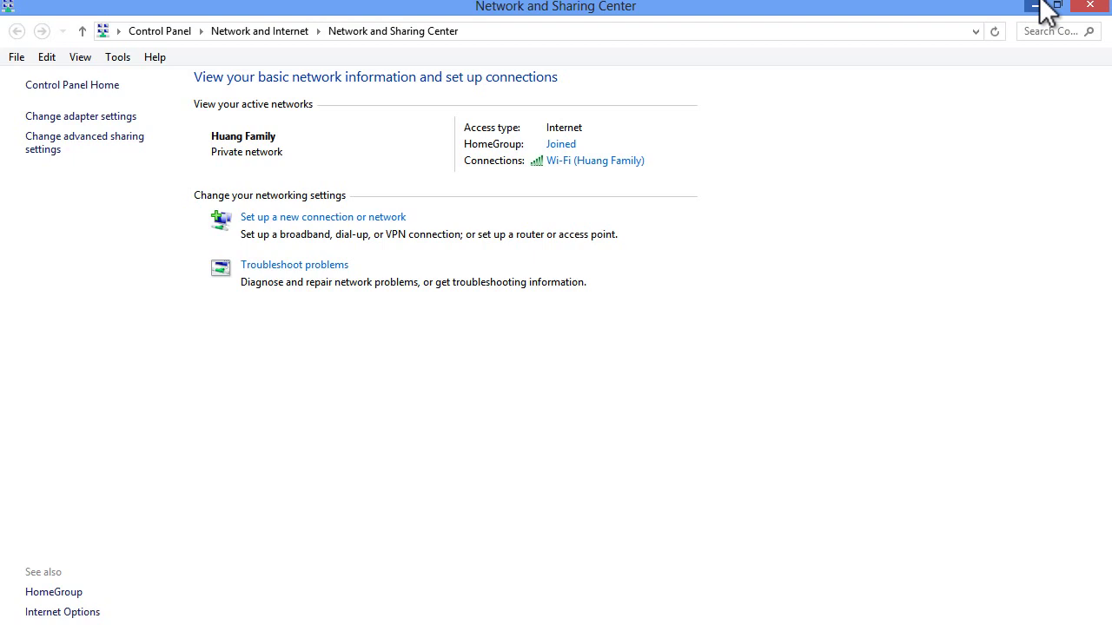
pyautogui.click(1033, 5)
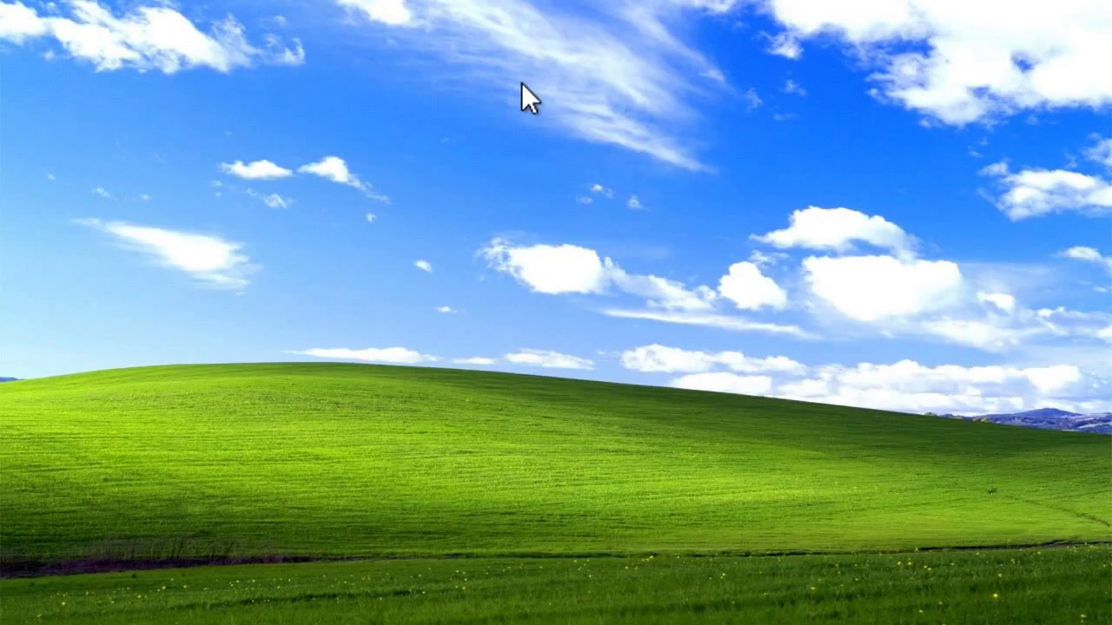